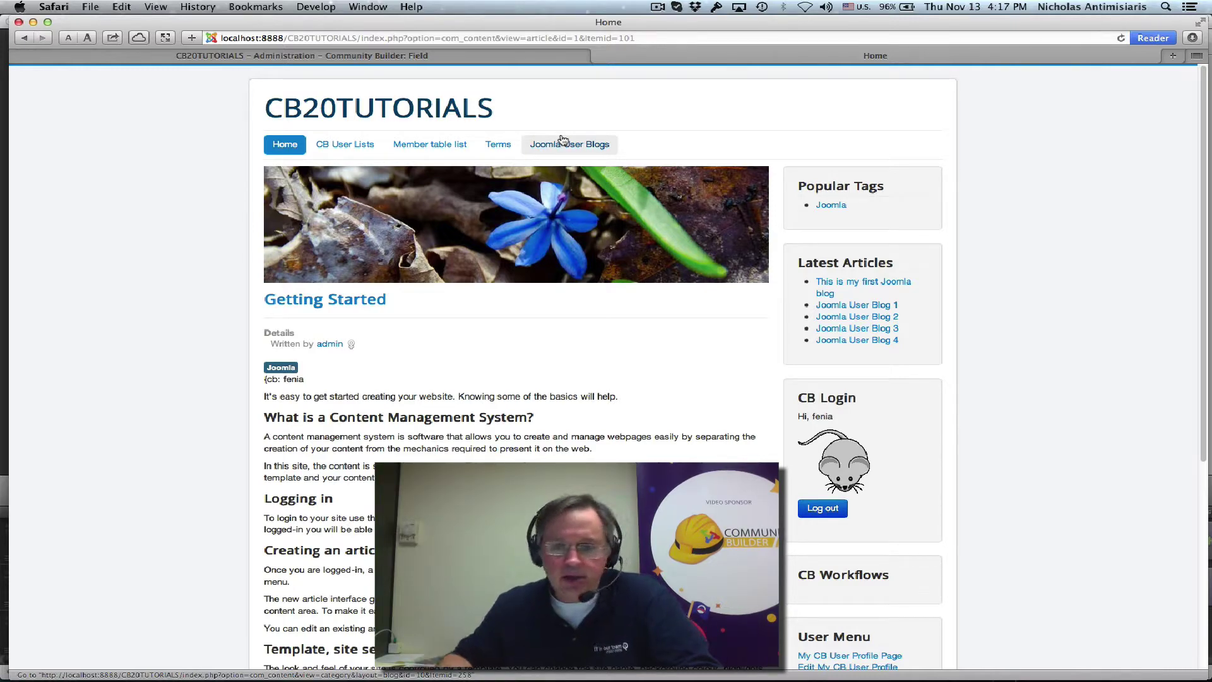
# Leave the Marital status field editor and open the CB Online module from the Module Manager
pyautogui.scroll(-3, 213, 273)
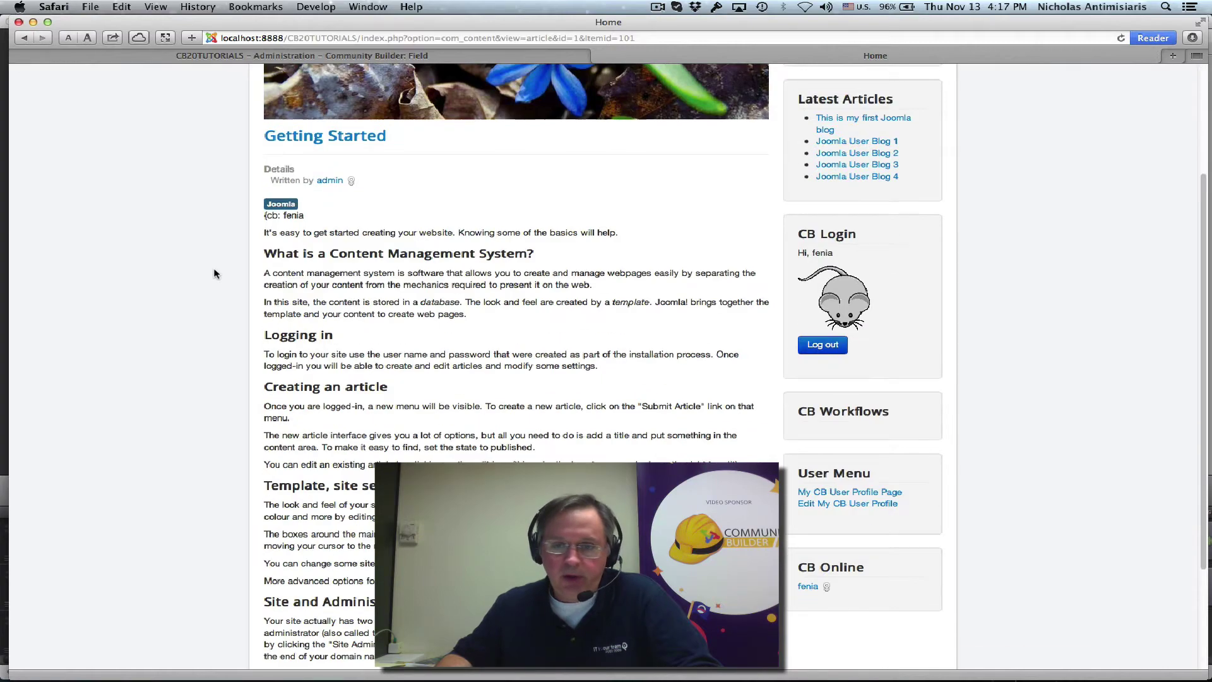
pyautogui.scroll(-2, 214, 273)
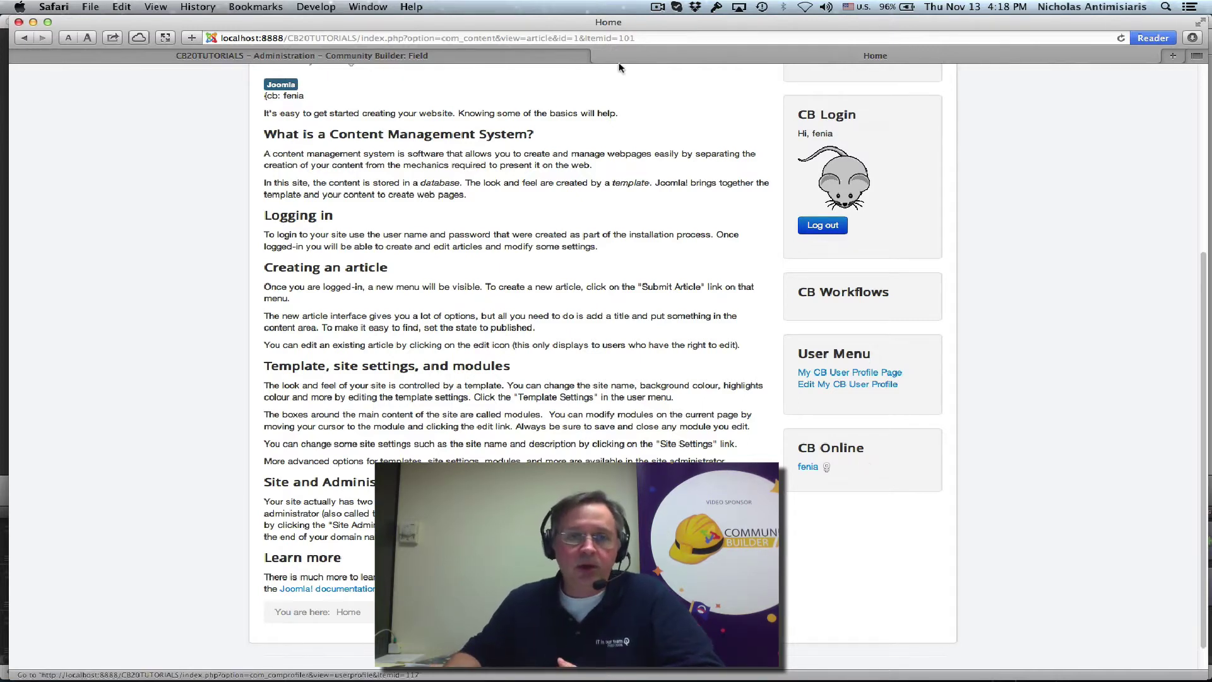
pyautogui.click(402, 57)
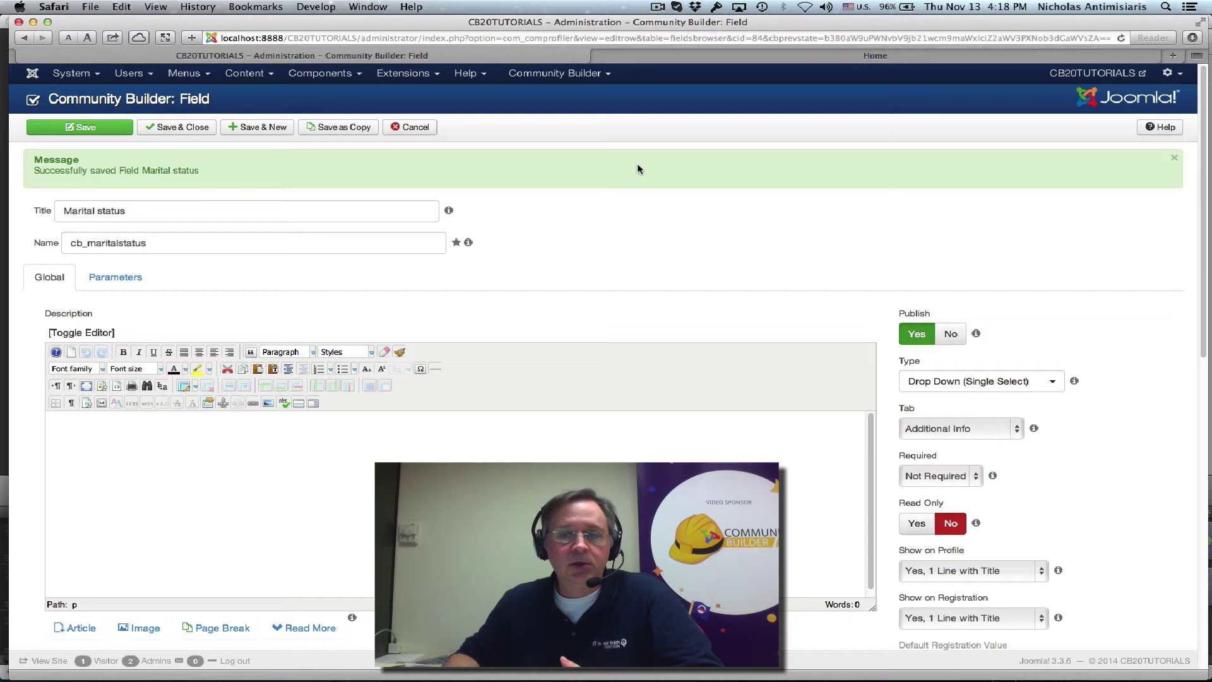
pyautogui.click(413, 128)
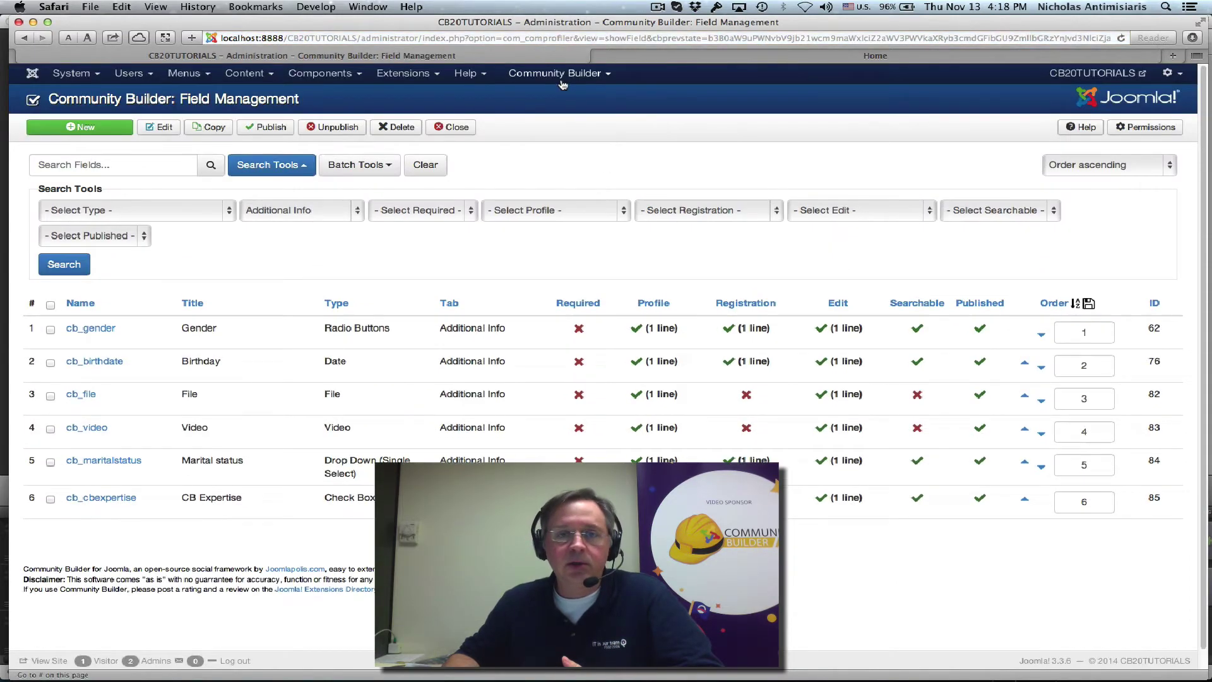
pyautogui.click(402, 73)
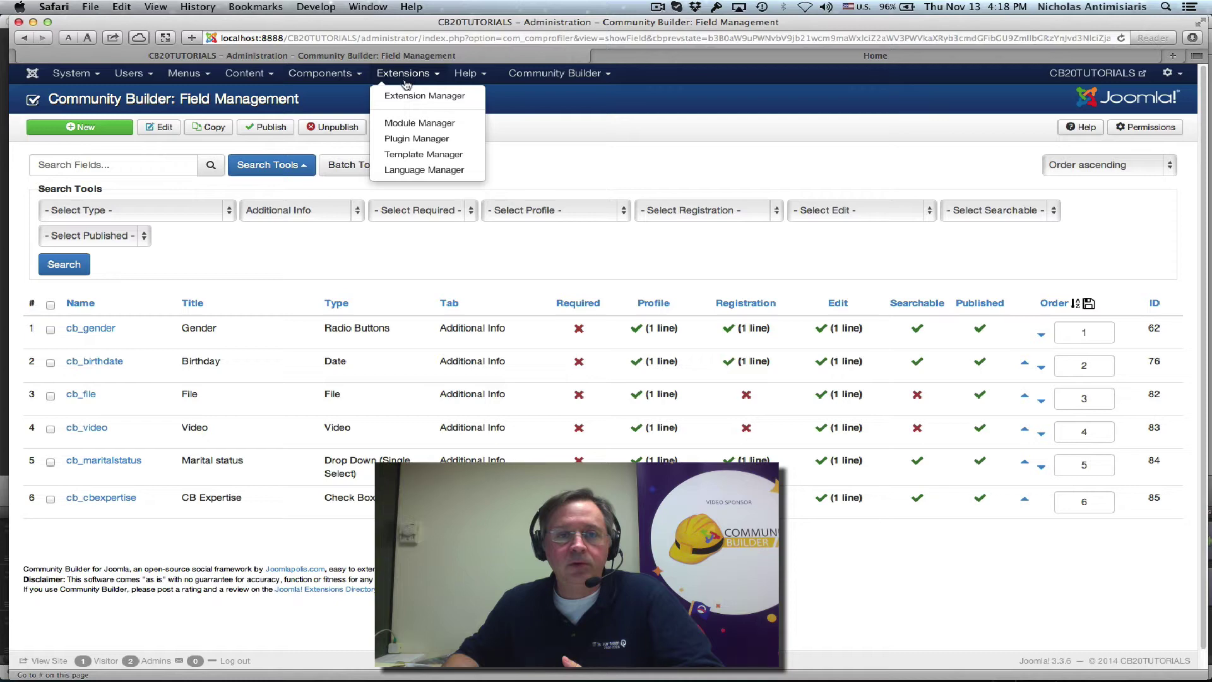
pyautogui.click(407, 124)
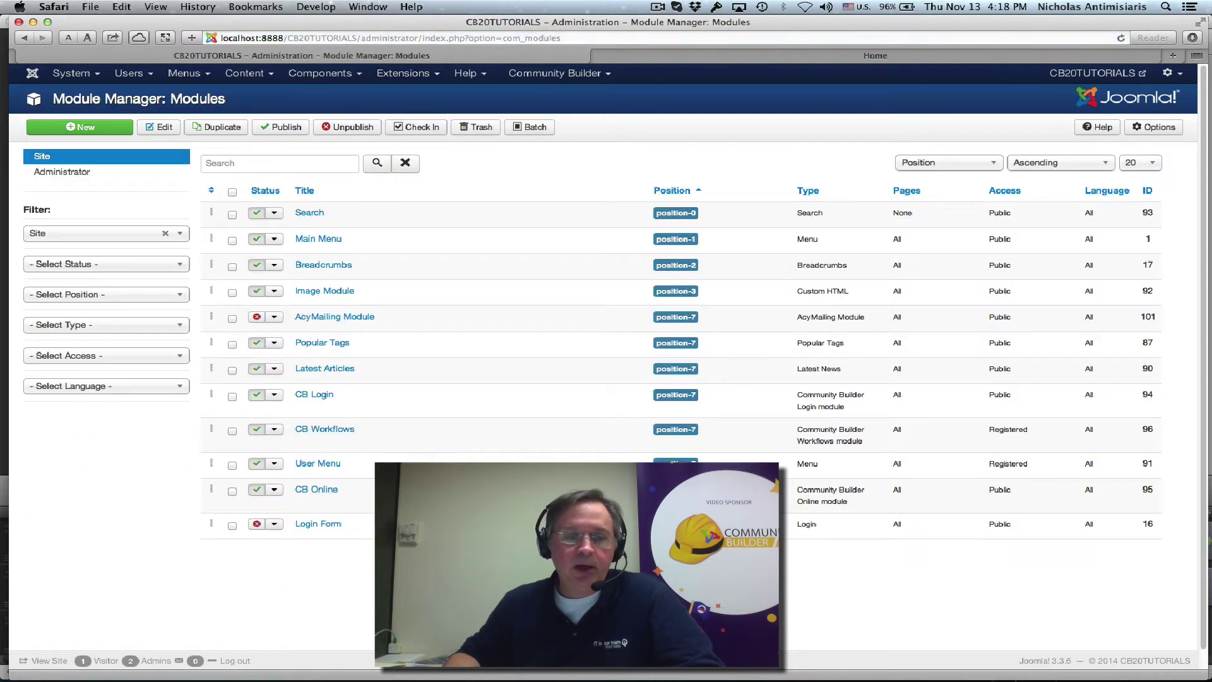
pyautogui.click(322, 491)
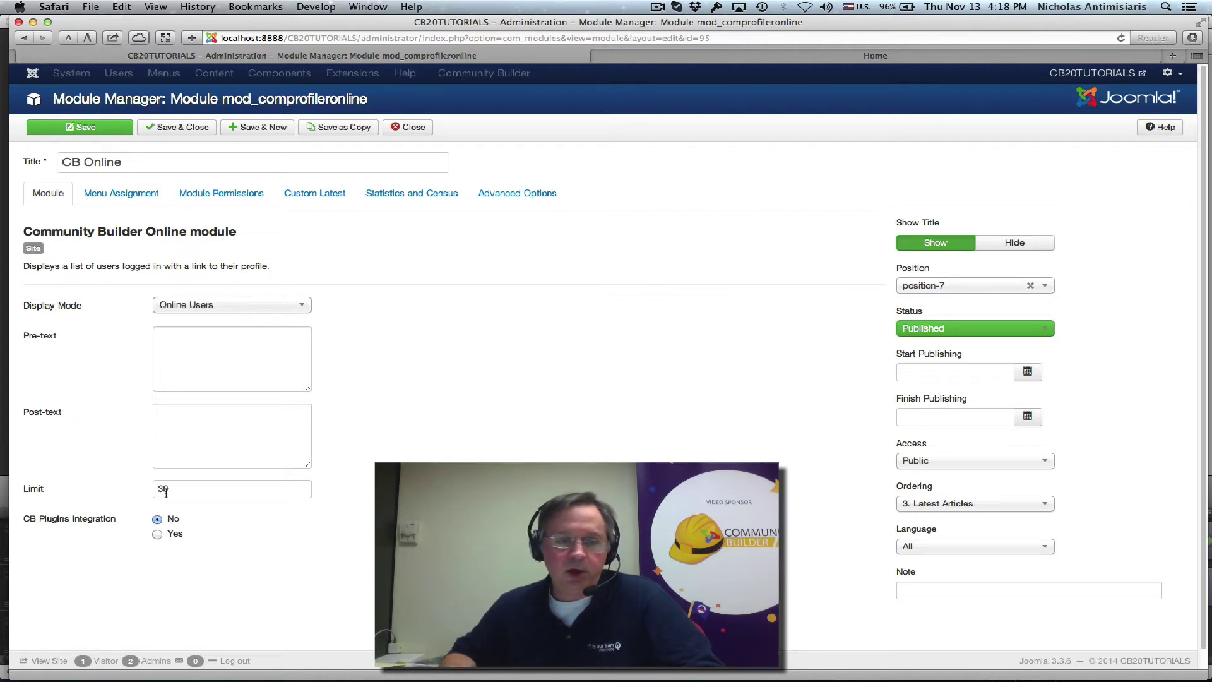
# Enter 'Click on user name to see the user's profile page' in the CB Online module's Pre-text field
pyautogui.click(202, 356)
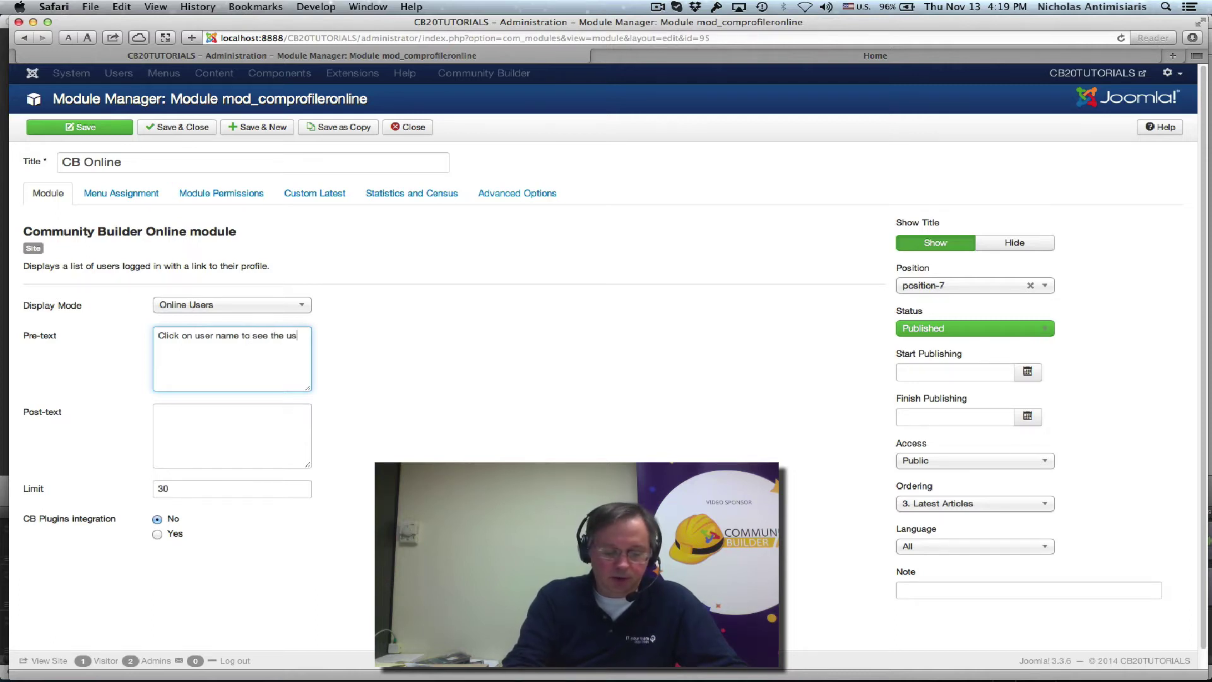
pyautogui.write('s')
pyautogui.press('BackSpace')
pyautogui.press('BackSpace')
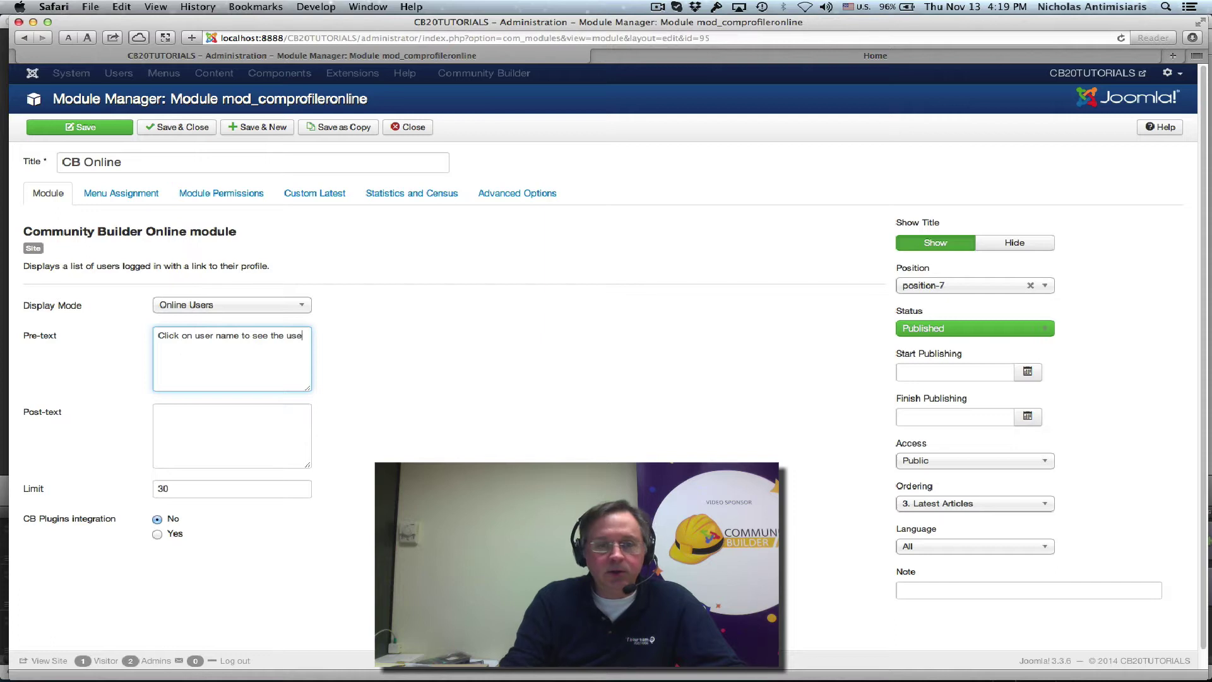
pyautogui.write('r ')
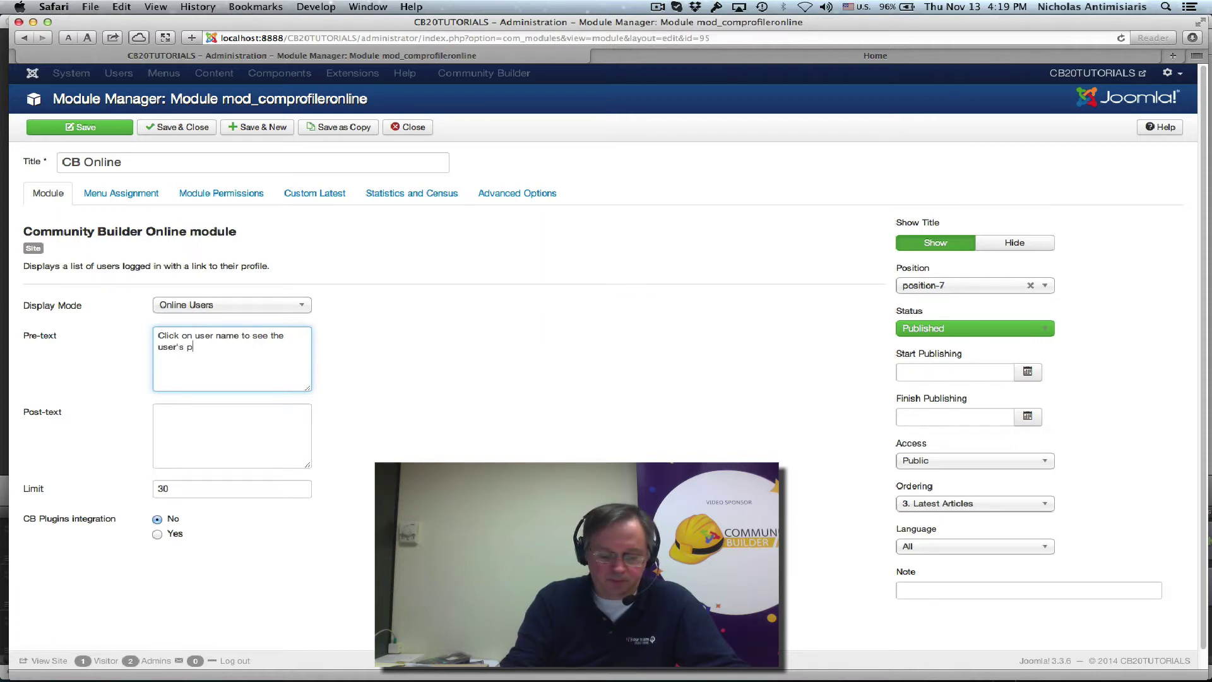
pyautogui.write("'s profile page")
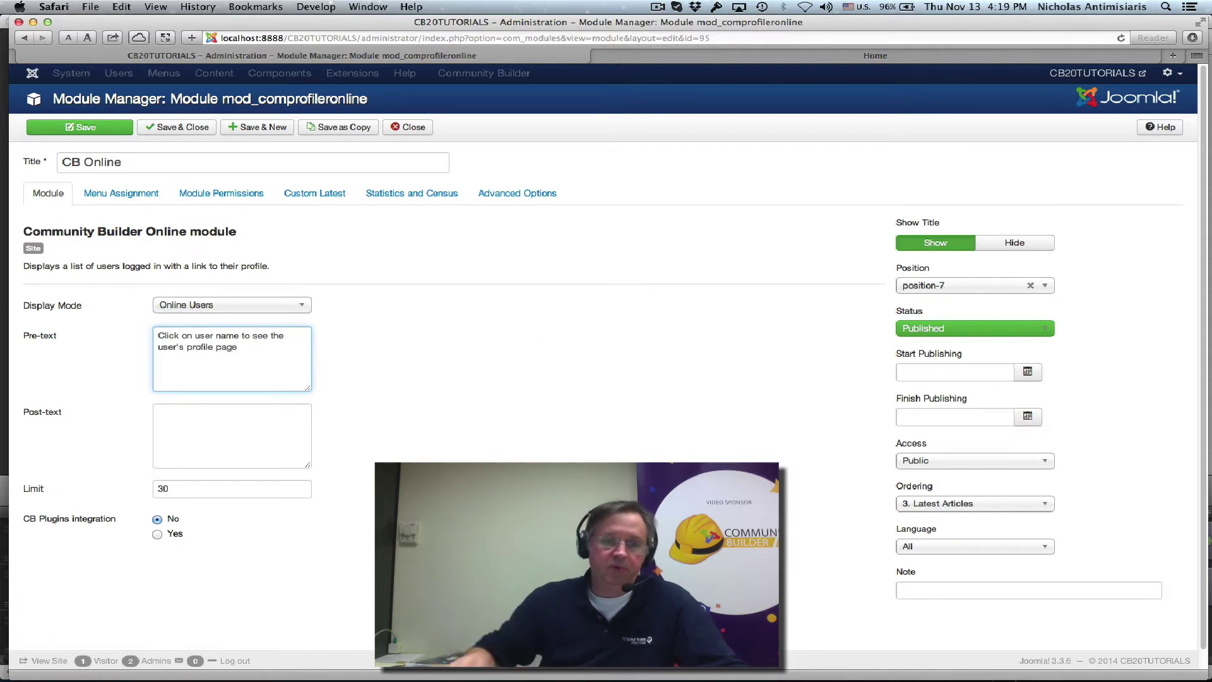
# Save the CB Online module and reload the front page to check the new pre-text
pyautogui.click(72, 131)
pyautogui.click(781, 58)
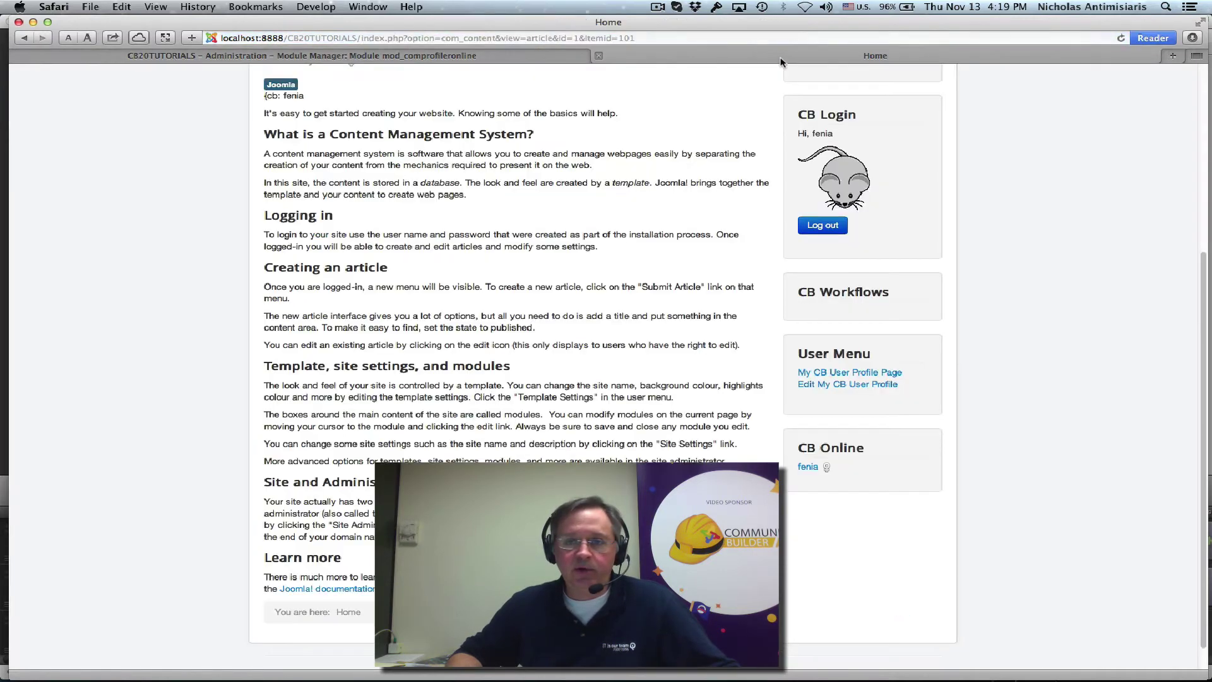
pyautogui.click(1121, 38)
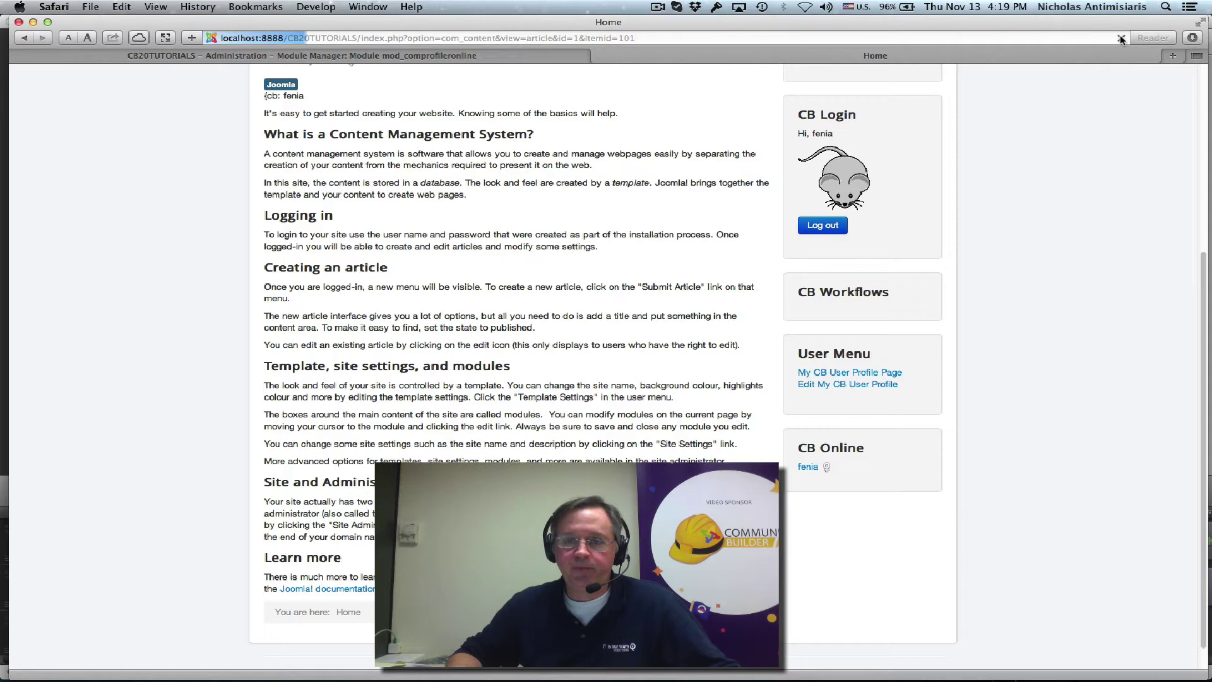
pyautogui.scroll(-1, 1066, 225)
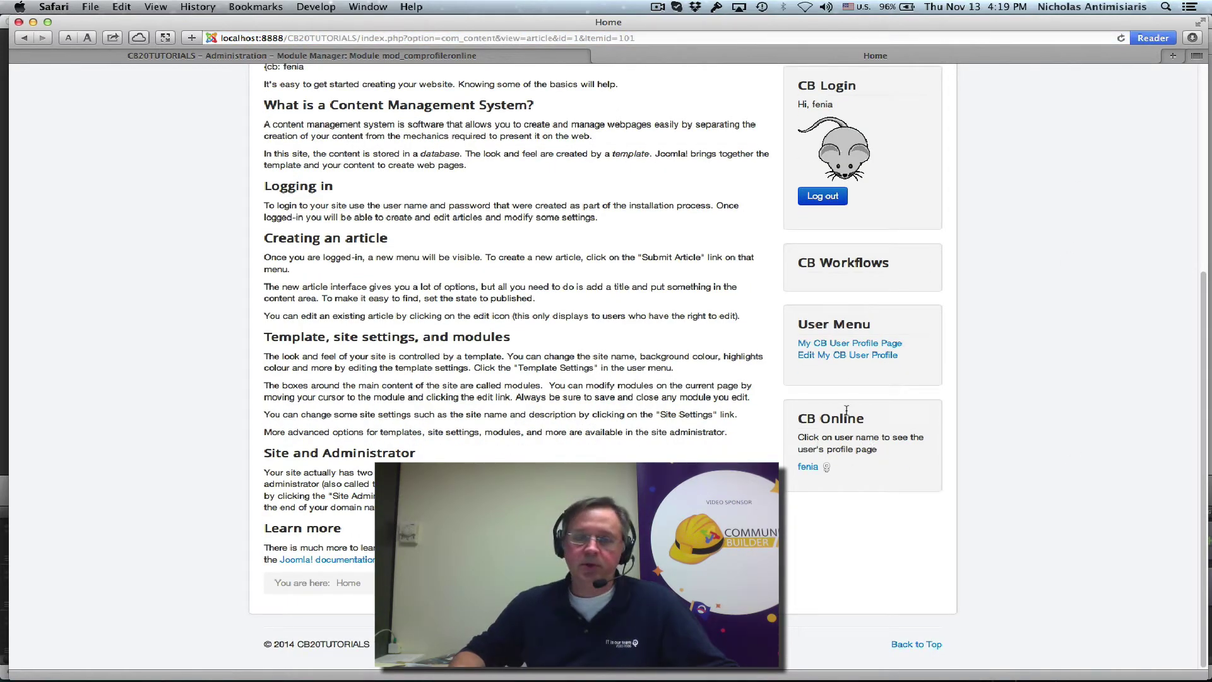
pyautogui.click(353, 57)
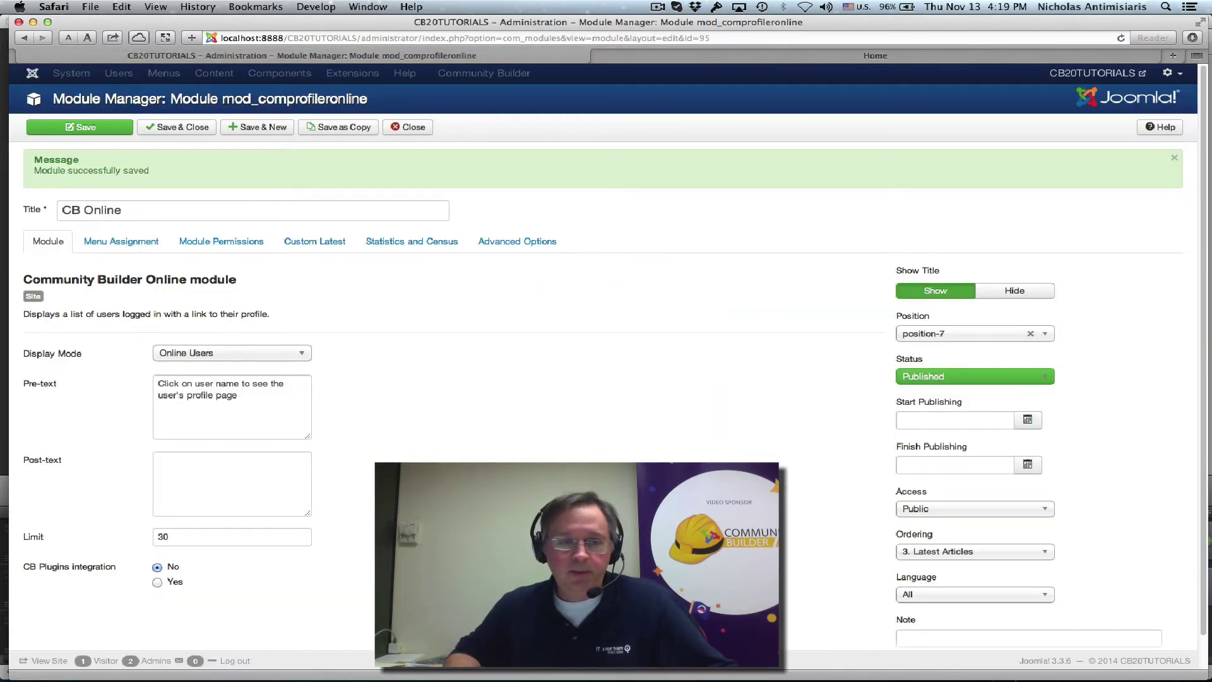
# Review the Display Mode options without changing them, close the CB Online editor, and start a new module
pyautogui.click(307, 357)
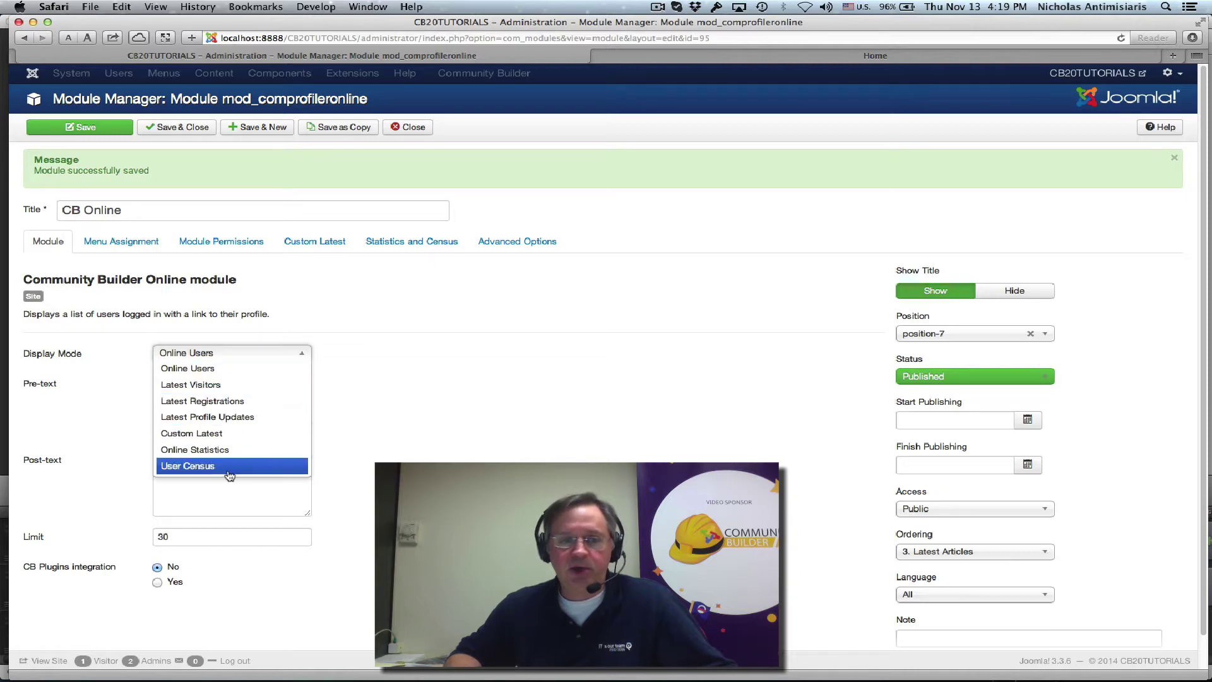
pyautogui.click(470, 336)
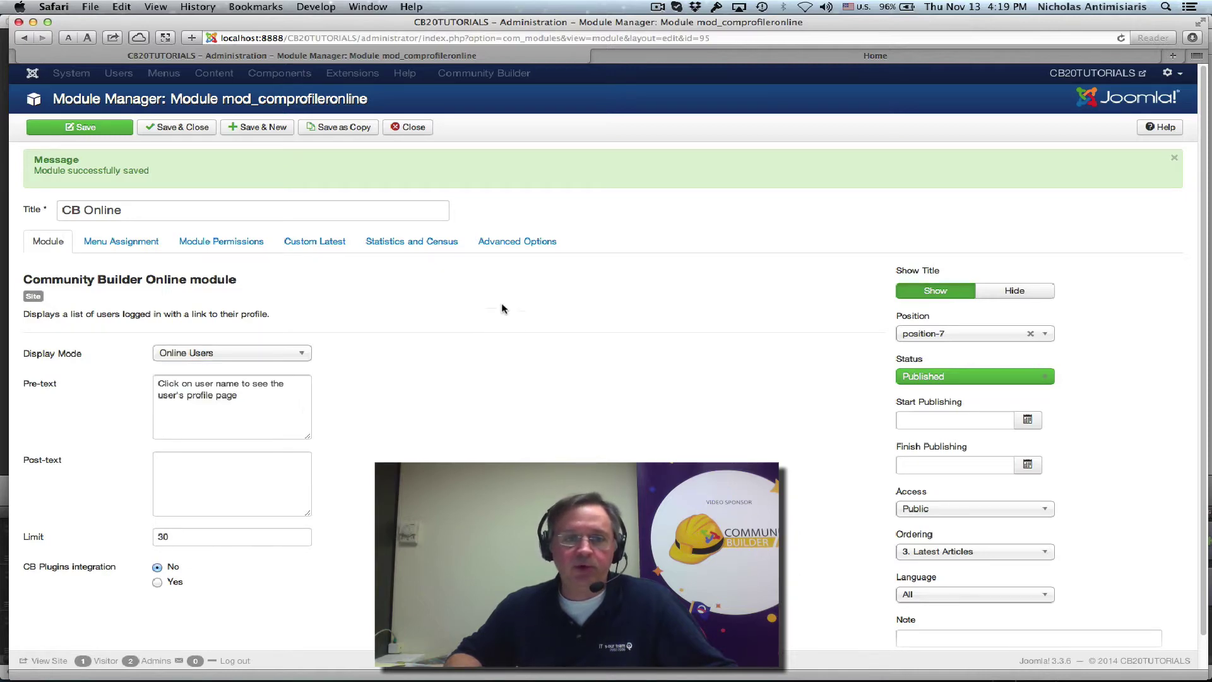
pyautogui.click(420, 130)
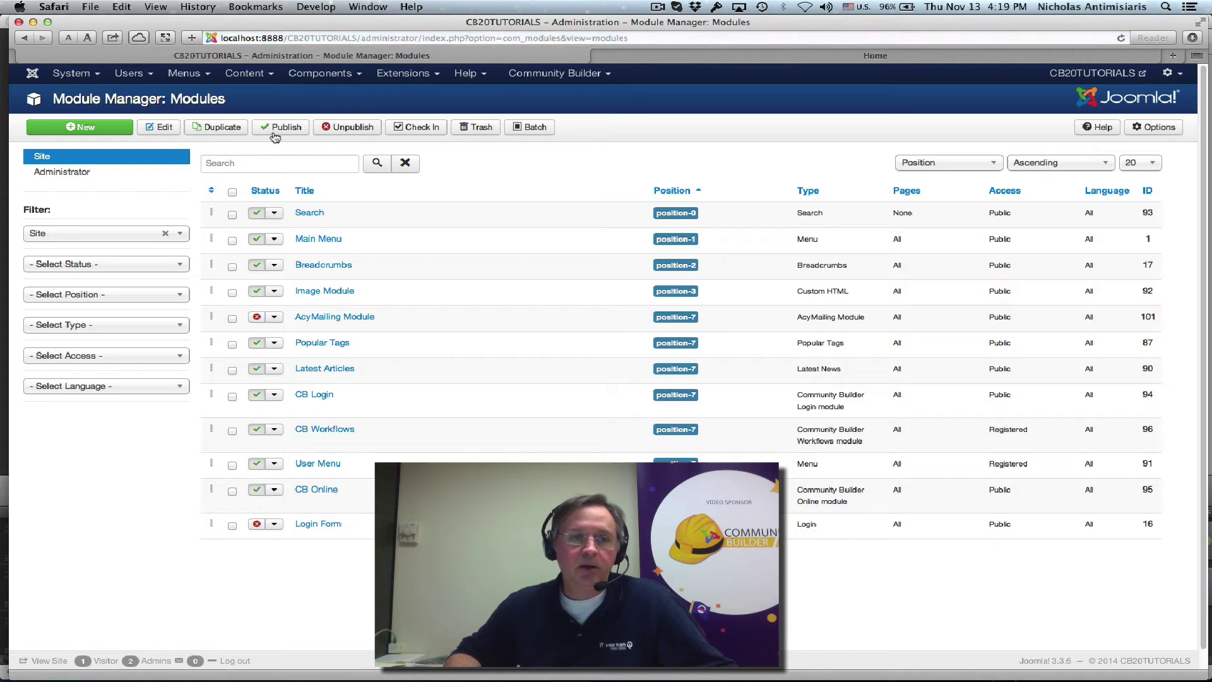
pyautogui.click(93, 129)
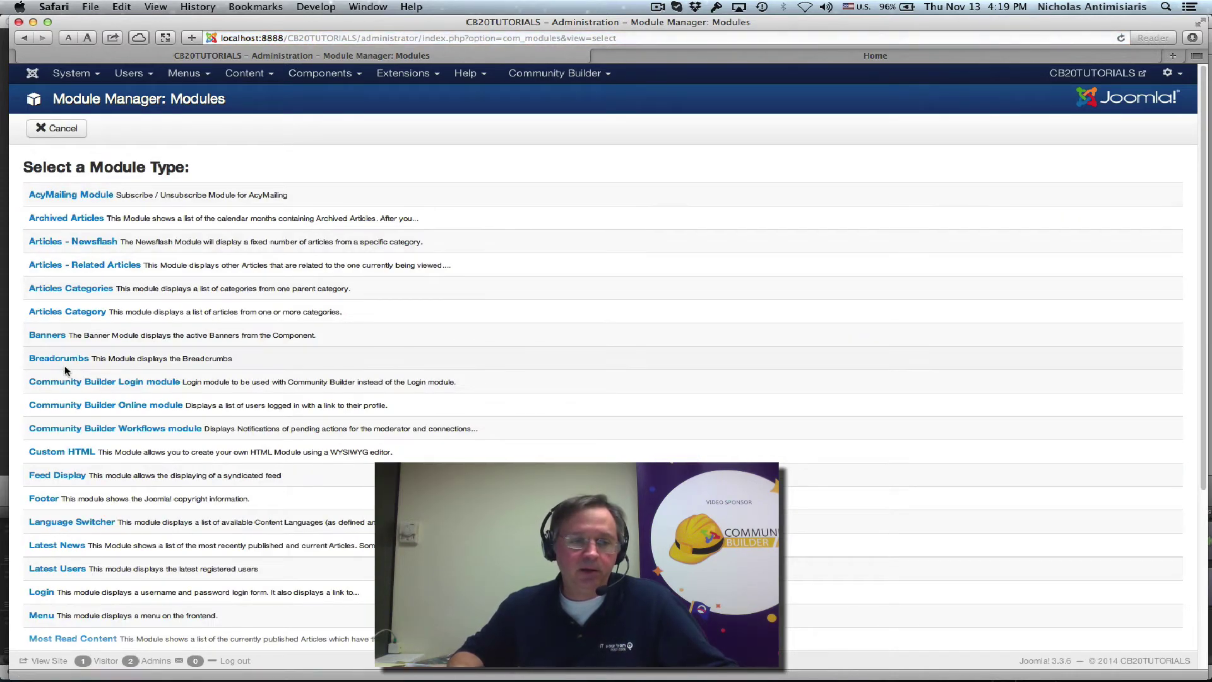
# Create a Community Builder Online module titled 'CB Online (User Census)' in User Census display mode
pyautogui.click(73, 409)
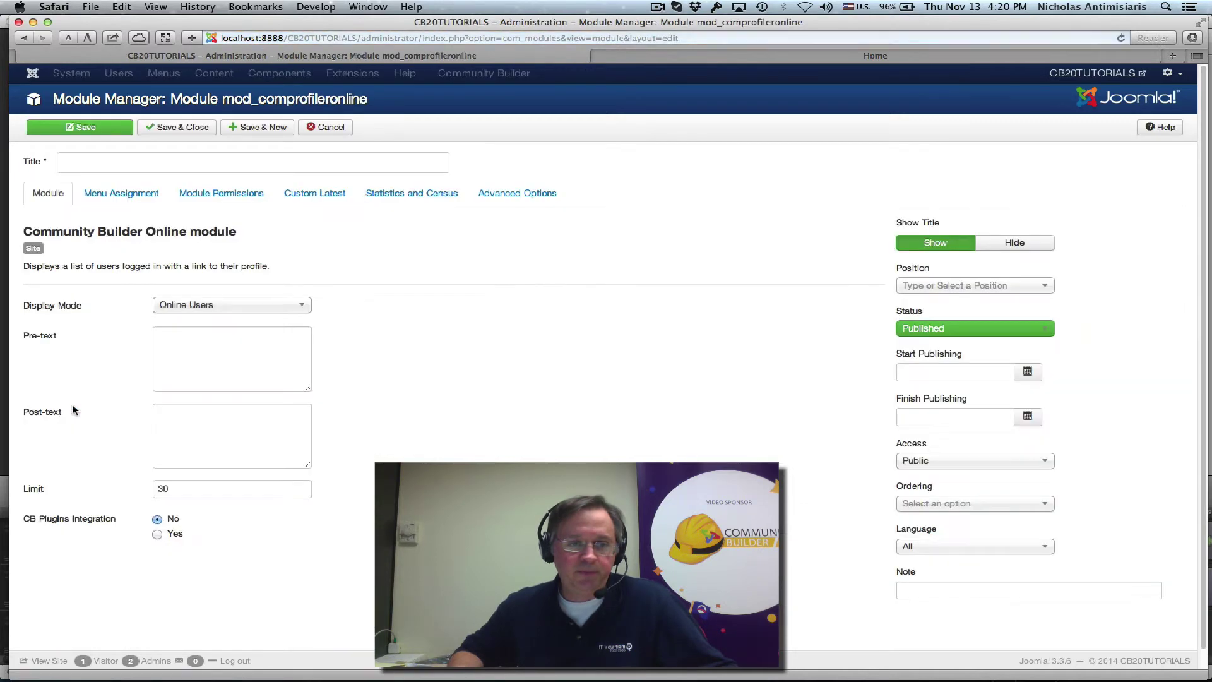
pyautogui.click(144, 165)
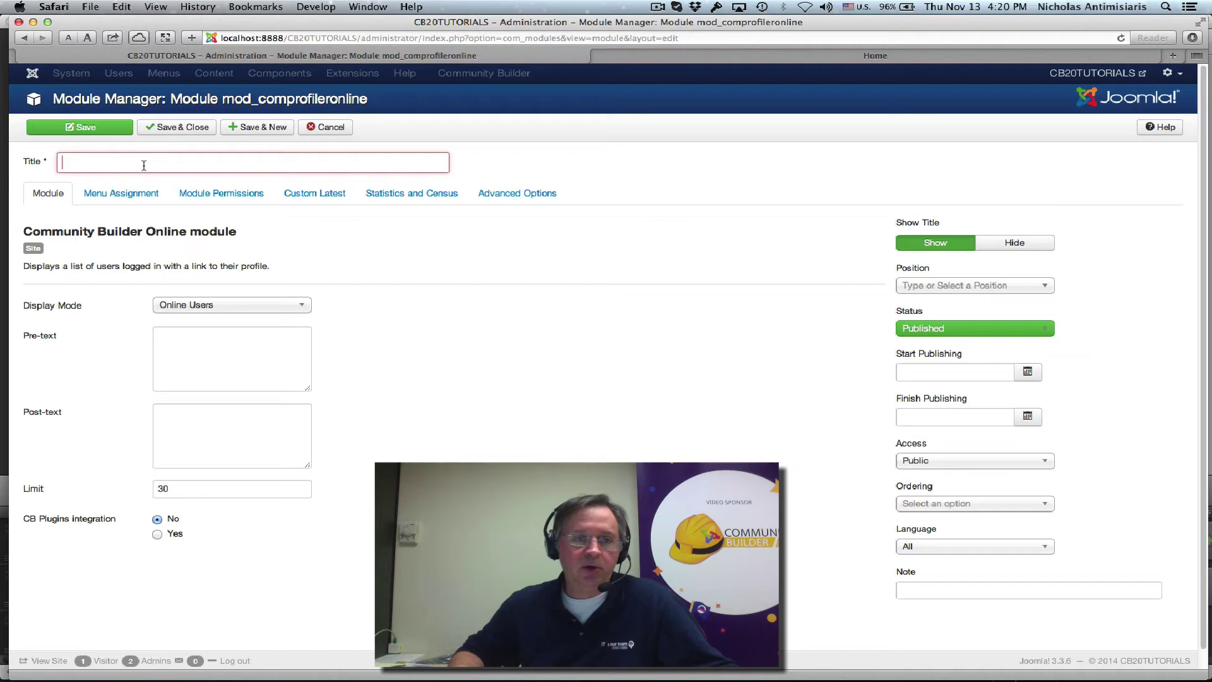
pyautogui.write('CB Online')
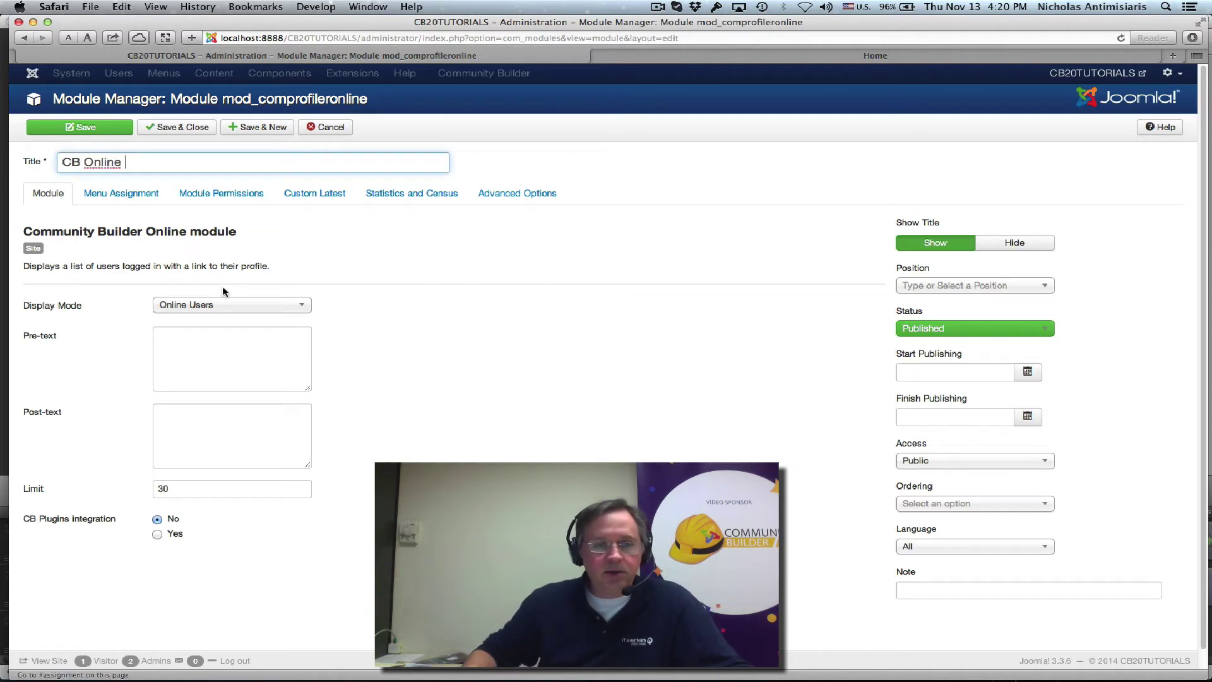
pyautogui.click(243, 307)
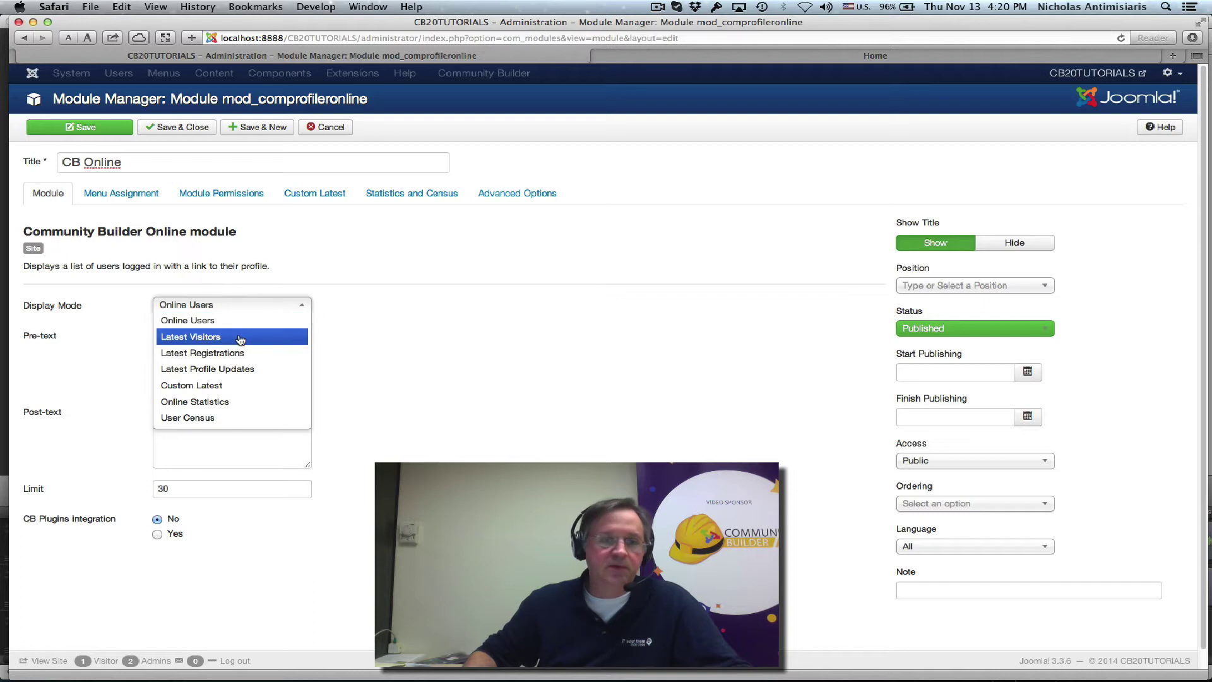
pyautogui.click(240, 340)
pyautogui.click(251, 308)
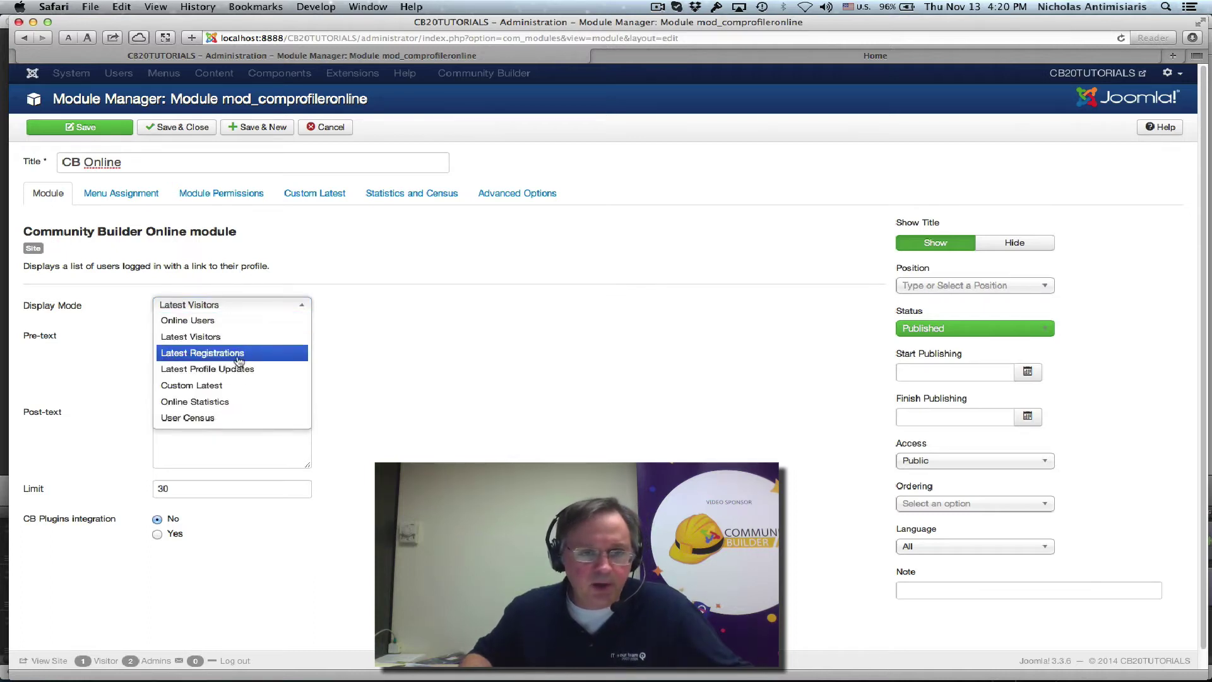
pyautogui.click(225, 419)
pyautogui.click(211, 162)
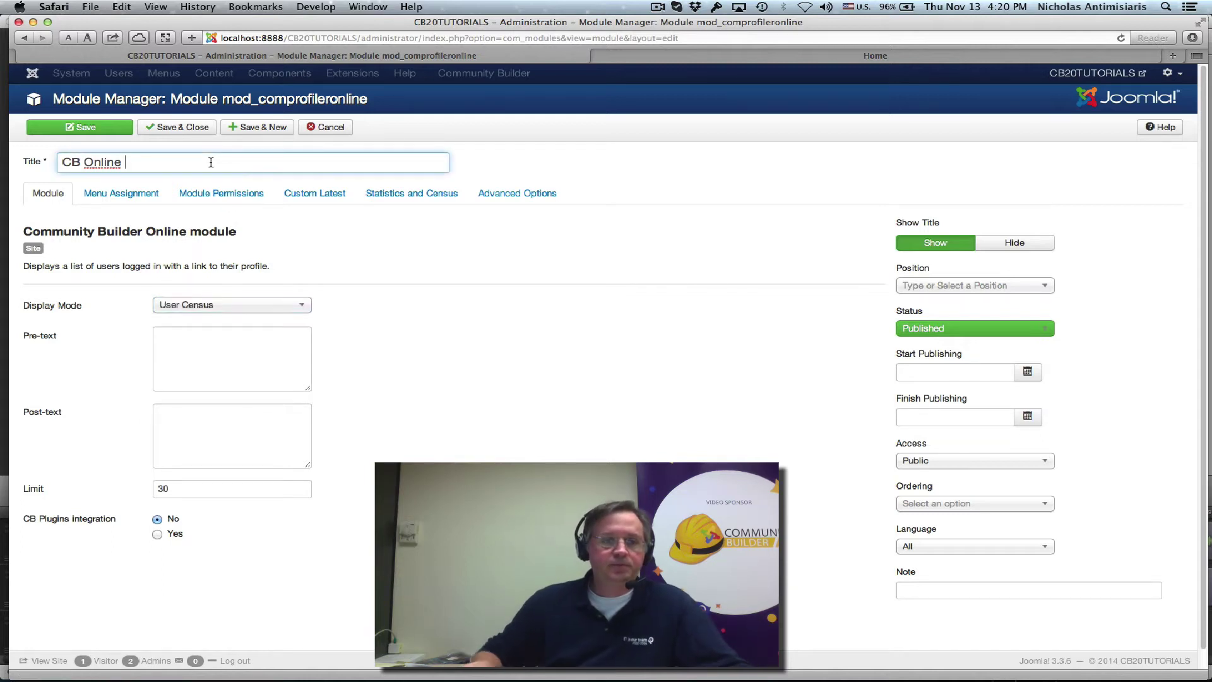
pyautogui.write('(')
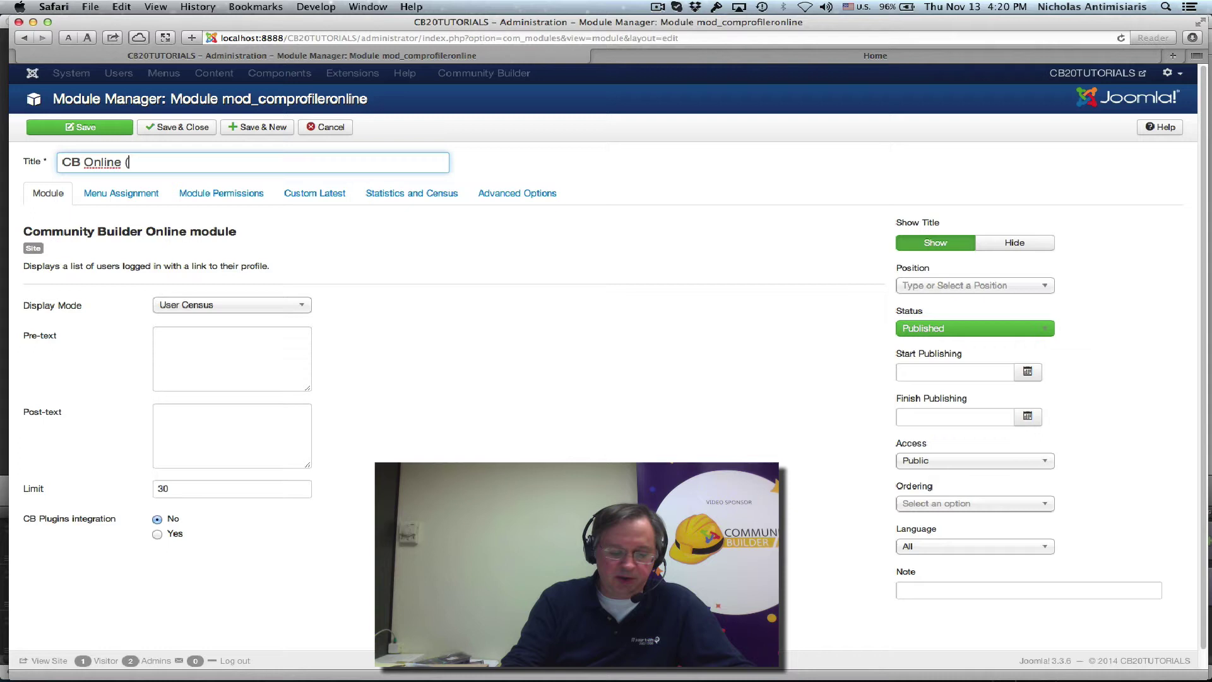
pyautogui.write('User ')
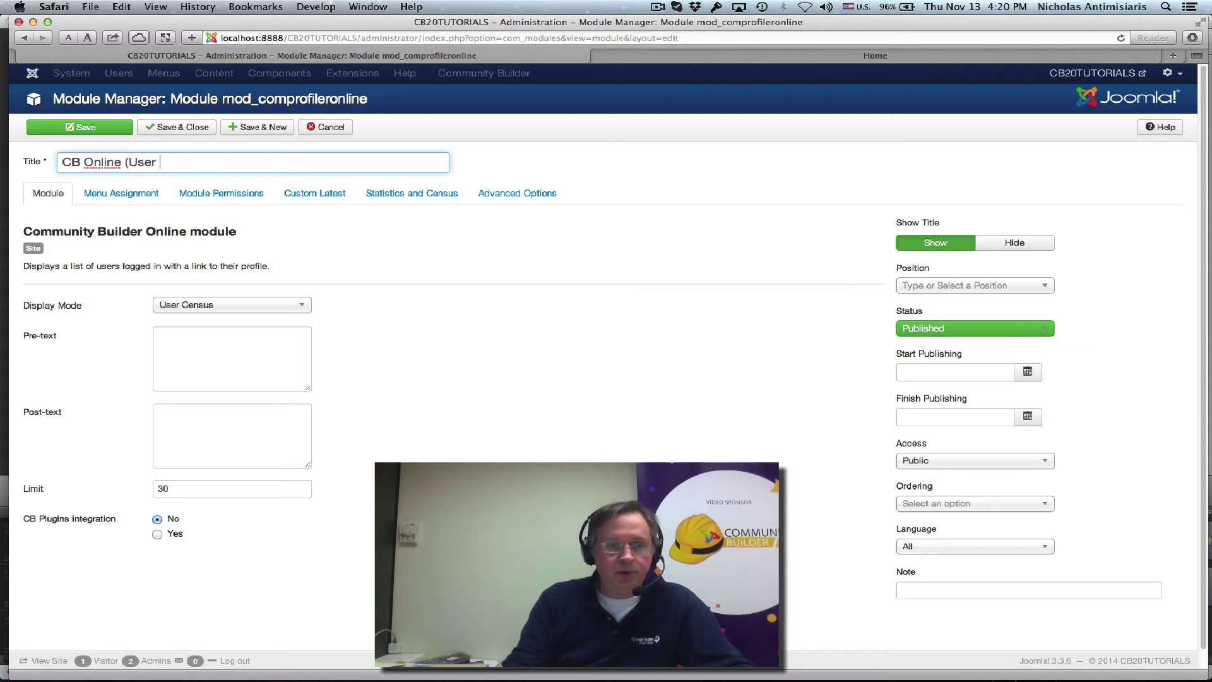
pyautogui.write('Census)')
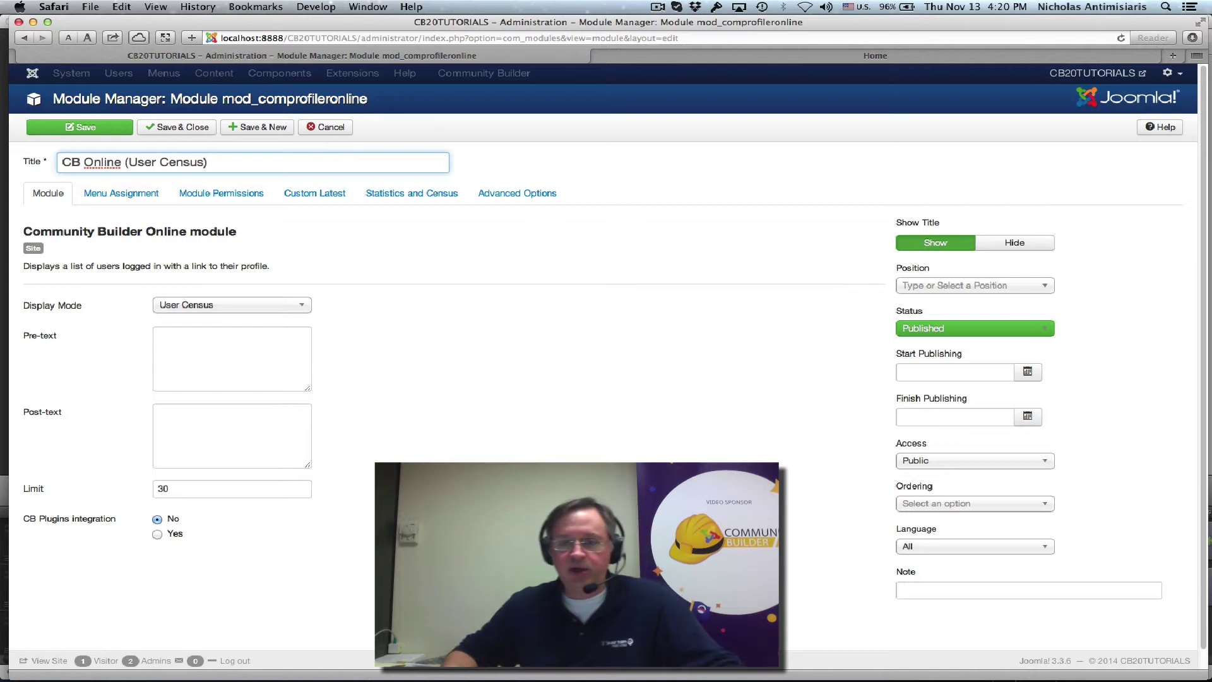
# Place it in Left top [position-7], confirm it shows on all pages, and save
pyautogui.click(920, 286)
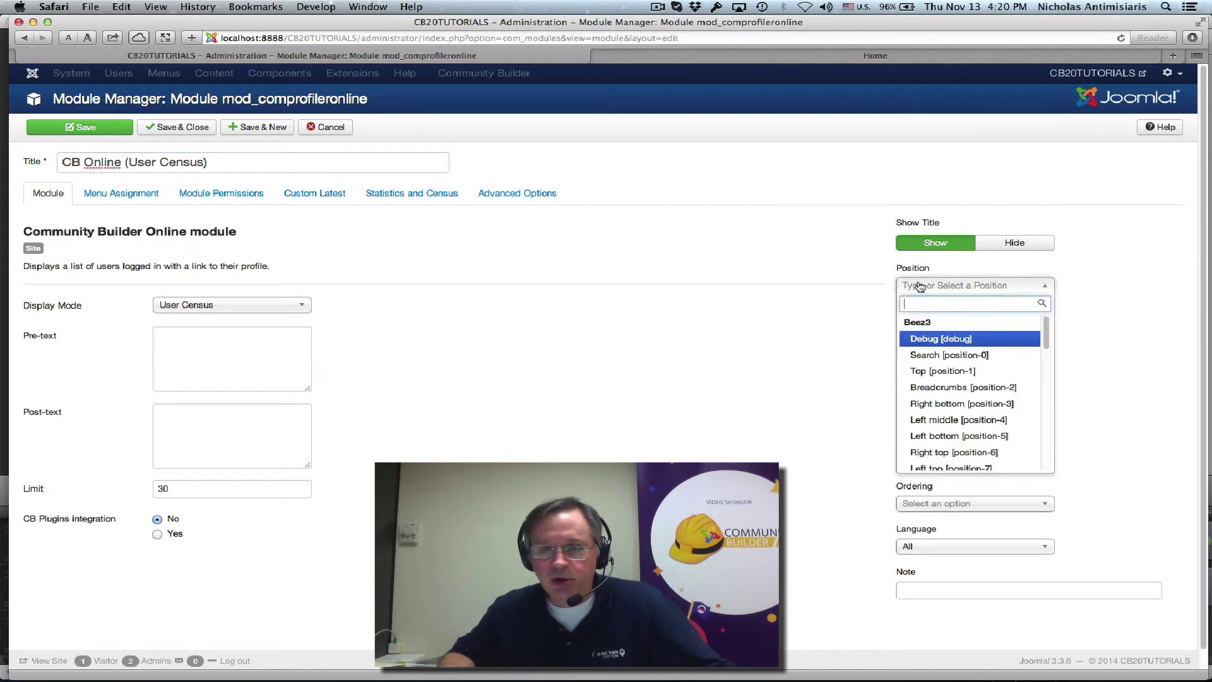
pyautogui.scroll(-3, 959, 366)
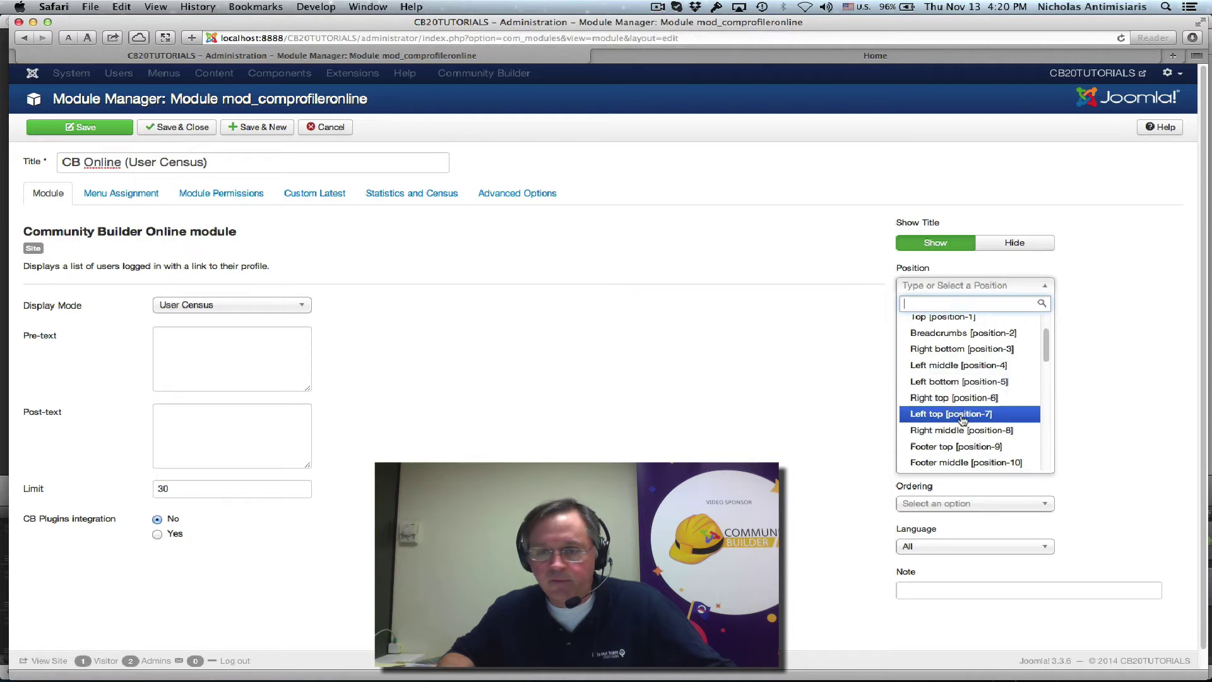
pyautogui.click(962, 421)
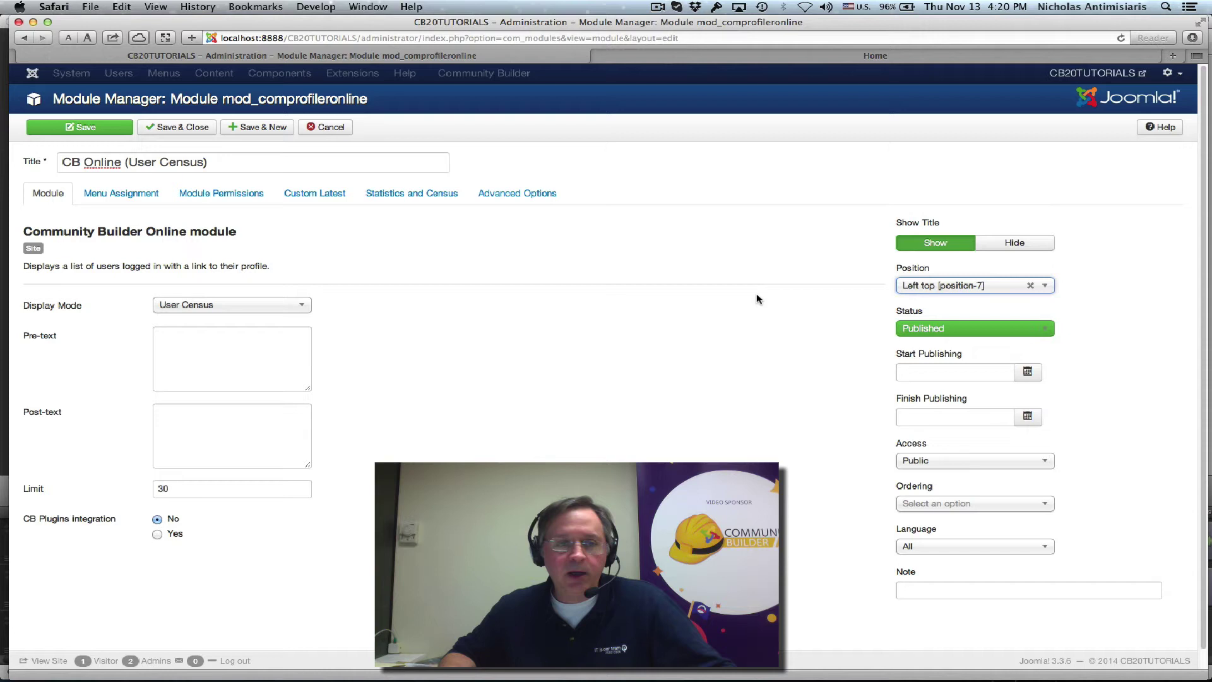
pyautogui.click(132, 195)
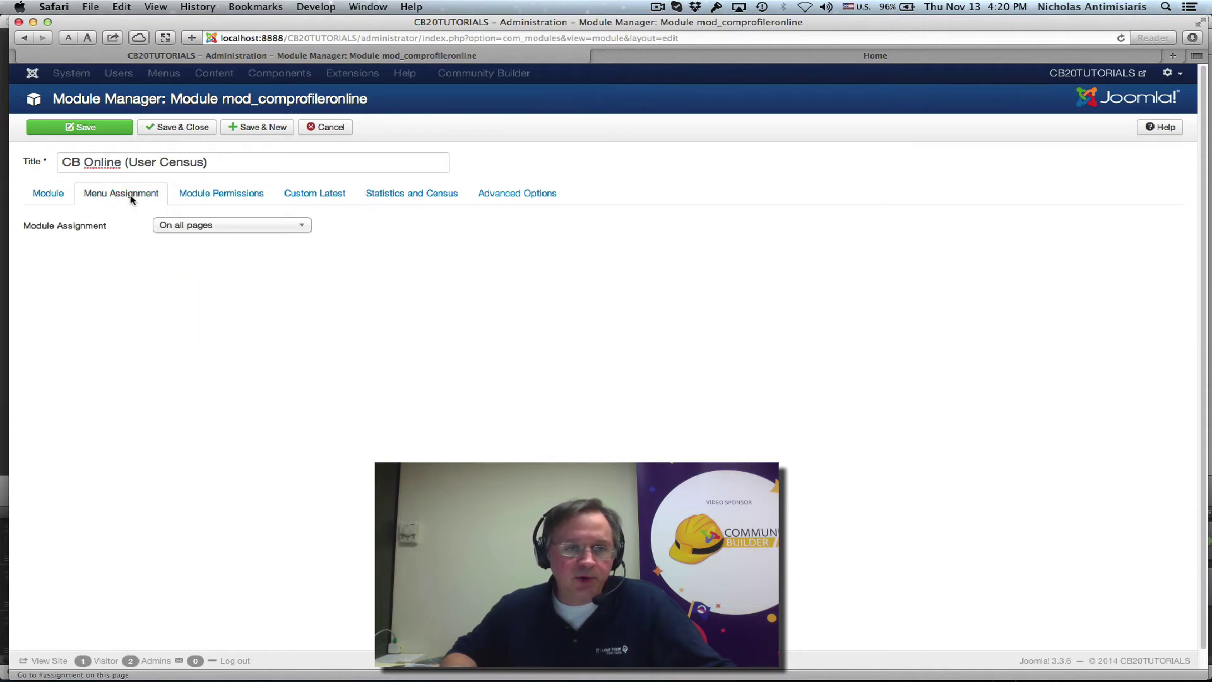
pyautogui.click(111, 129)
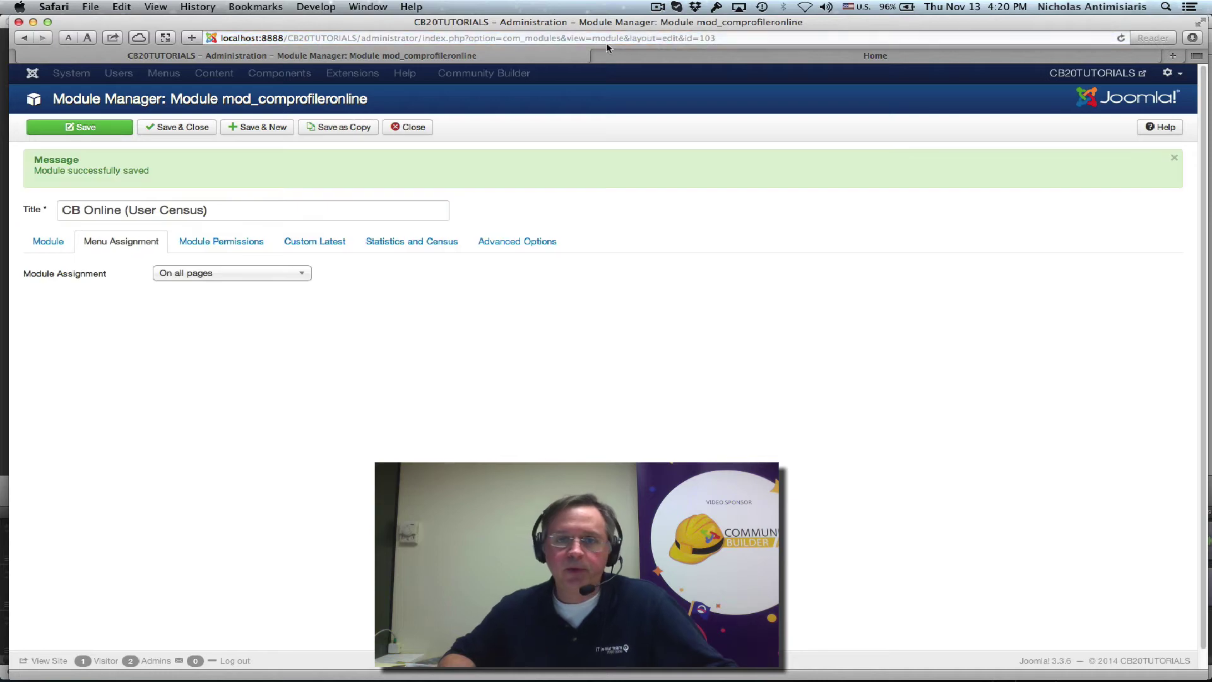
# Reload the home page to see the User Census box showing Total Users 11 and Online Users 1
pyautogui.click(659, 60)
pyautogui.scroll(10, 435, 185)
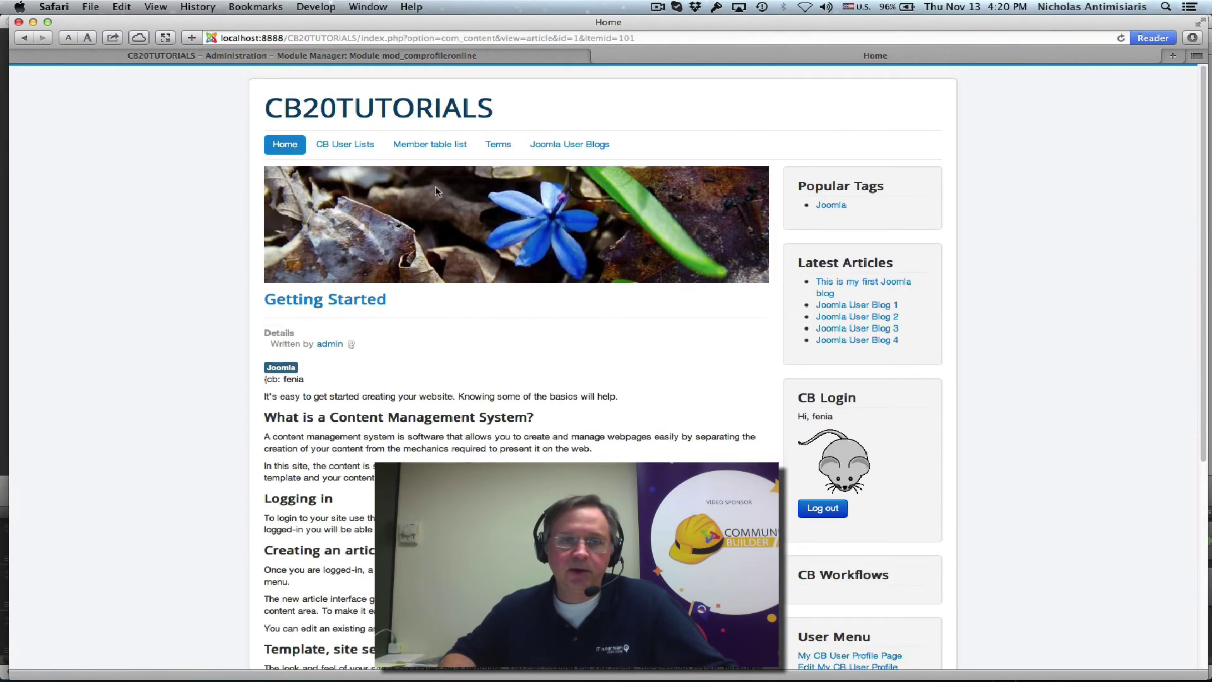
pyautogui.click(300, 145)
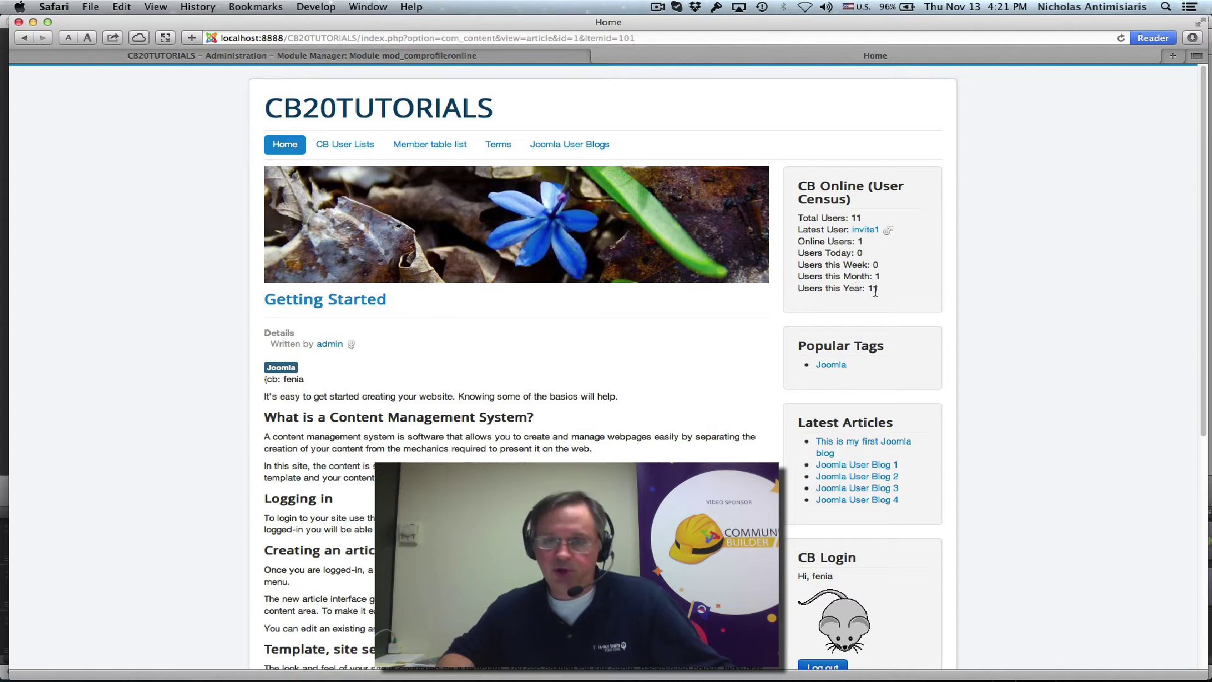
pyautogui.press('super+r')
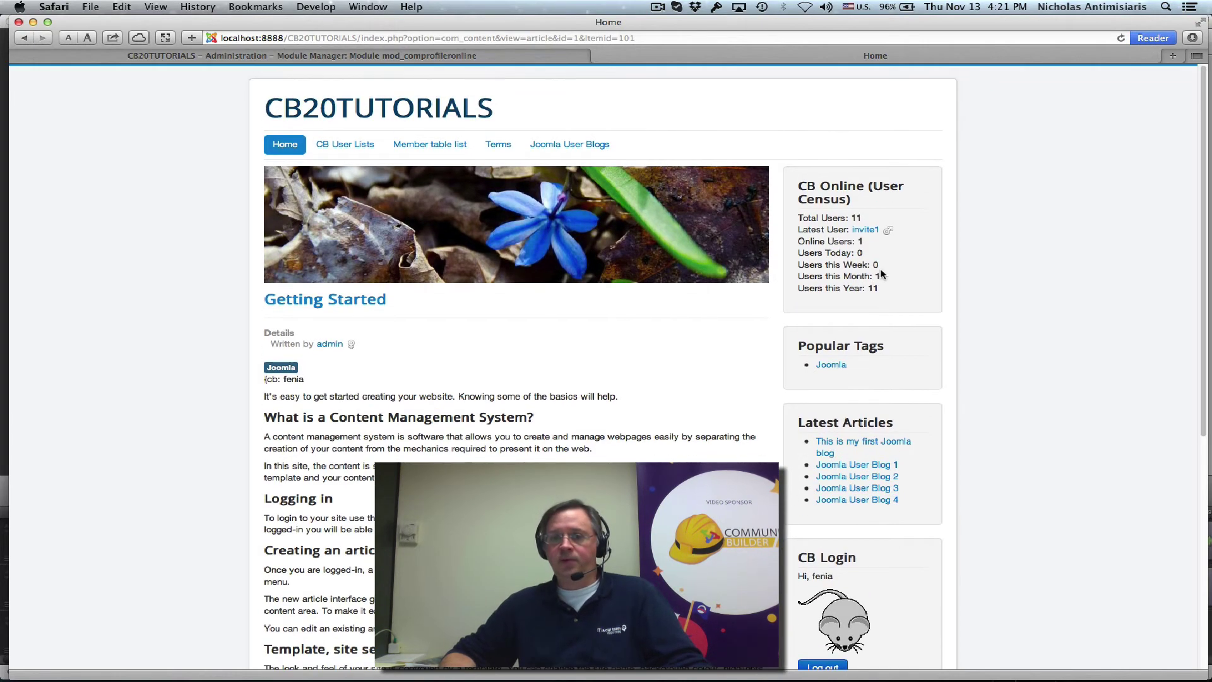
# Start a new Community Builder Online module titled 'CB Online (Statistics)' in Online Statistics display mode
pyautogui.click(487, 57)
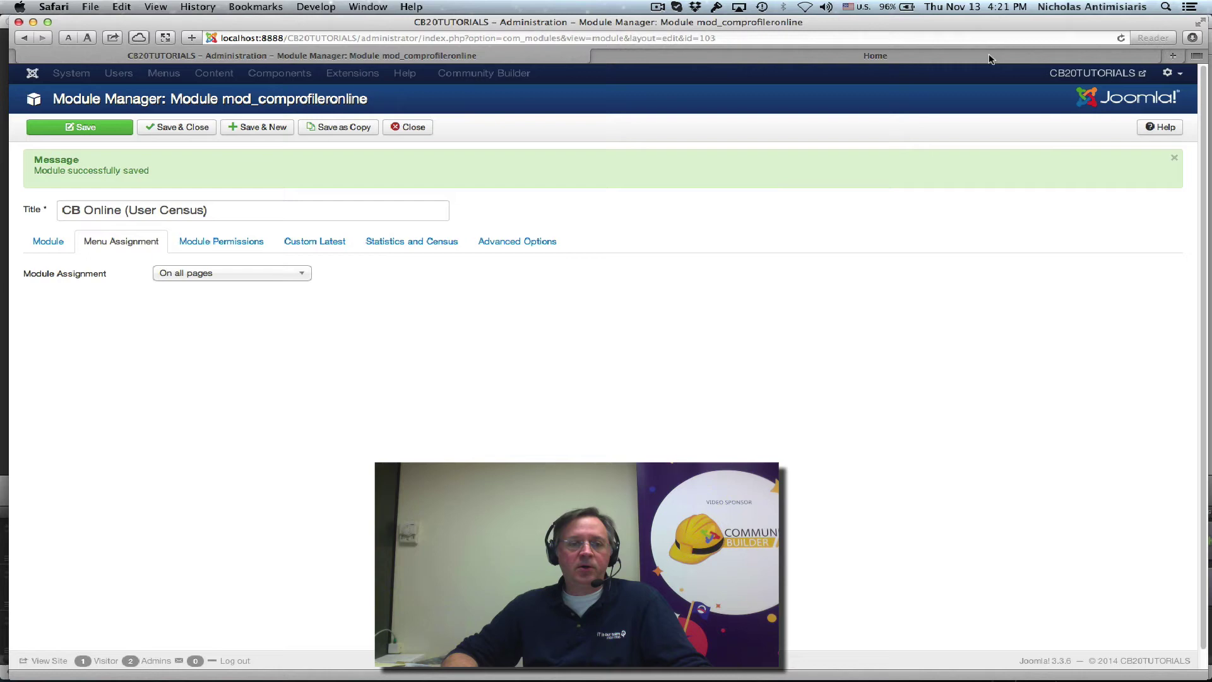
pyautogui.click(413, 127)
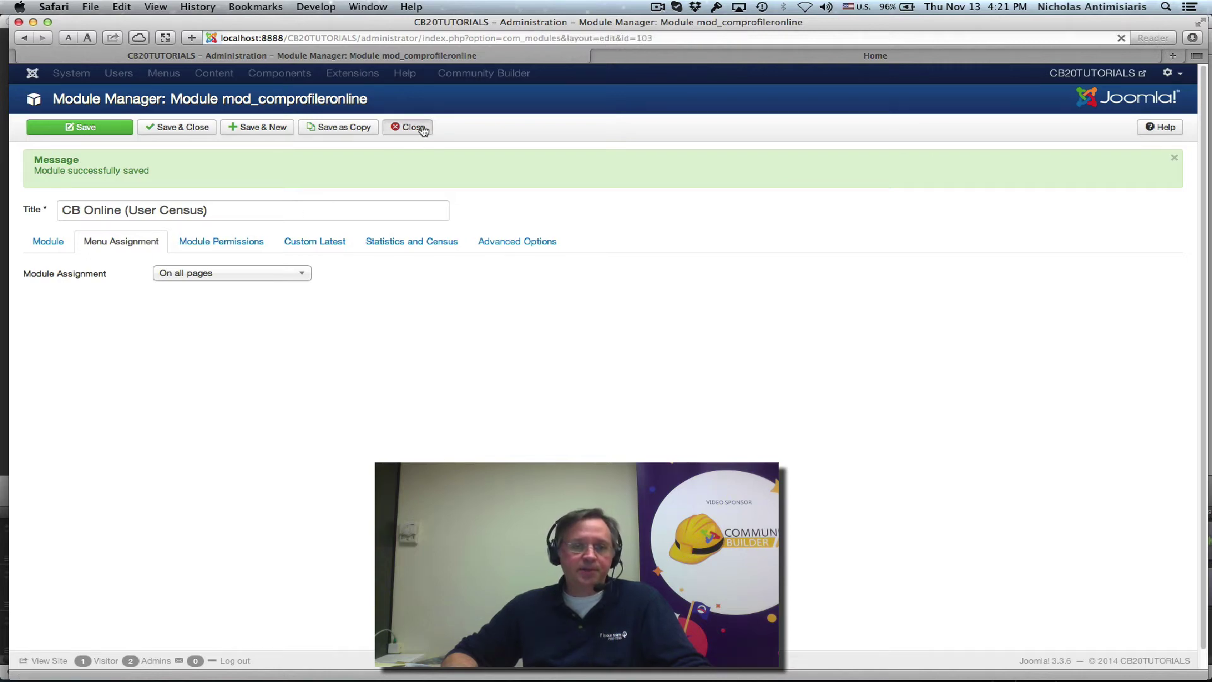
pyautogui.click(99, 128)
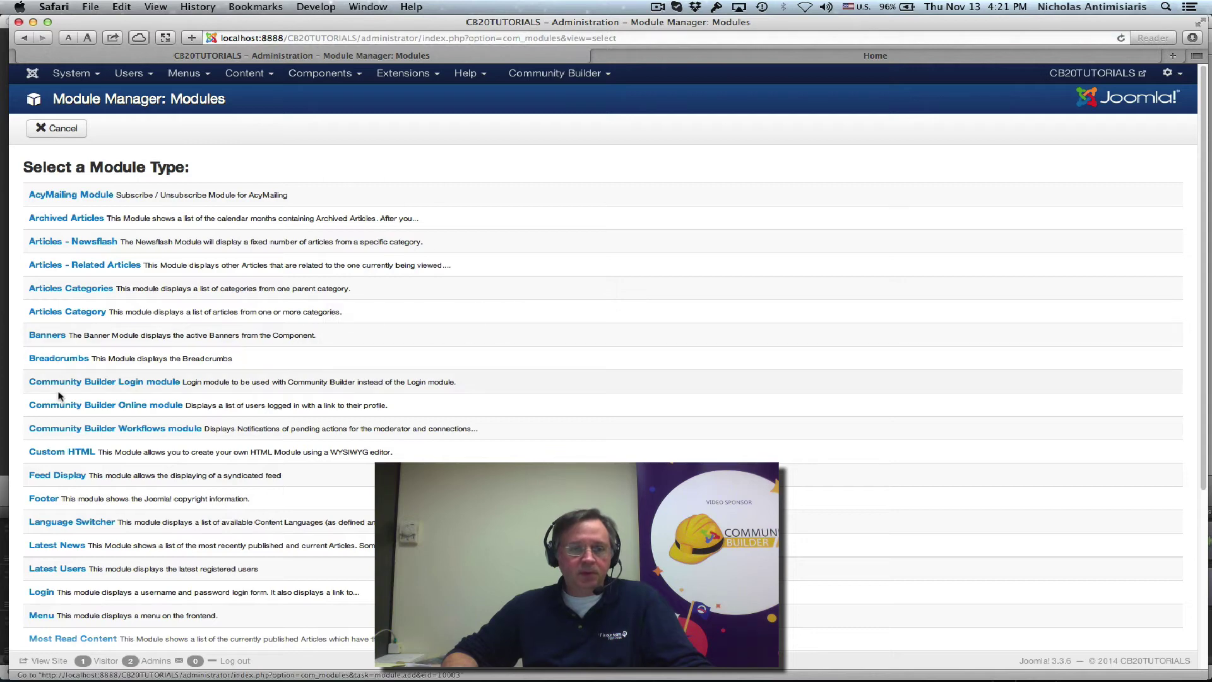
pyautogui.click(64, 406)
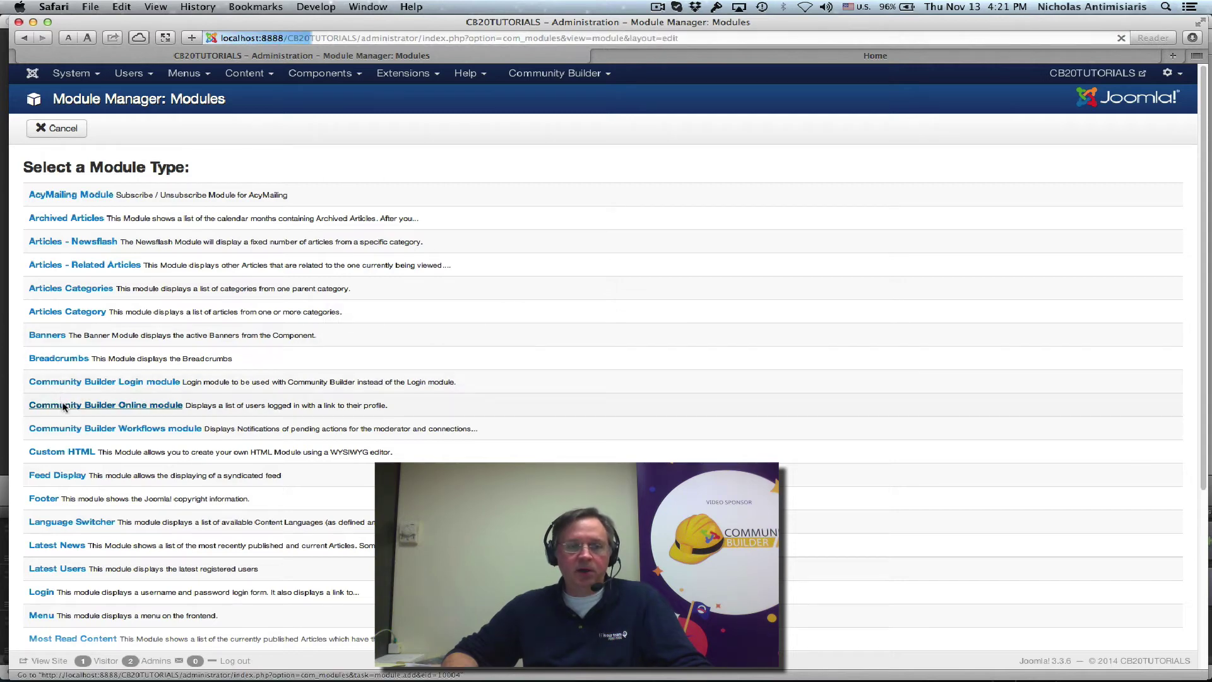
pyautogui.click(201, 306)
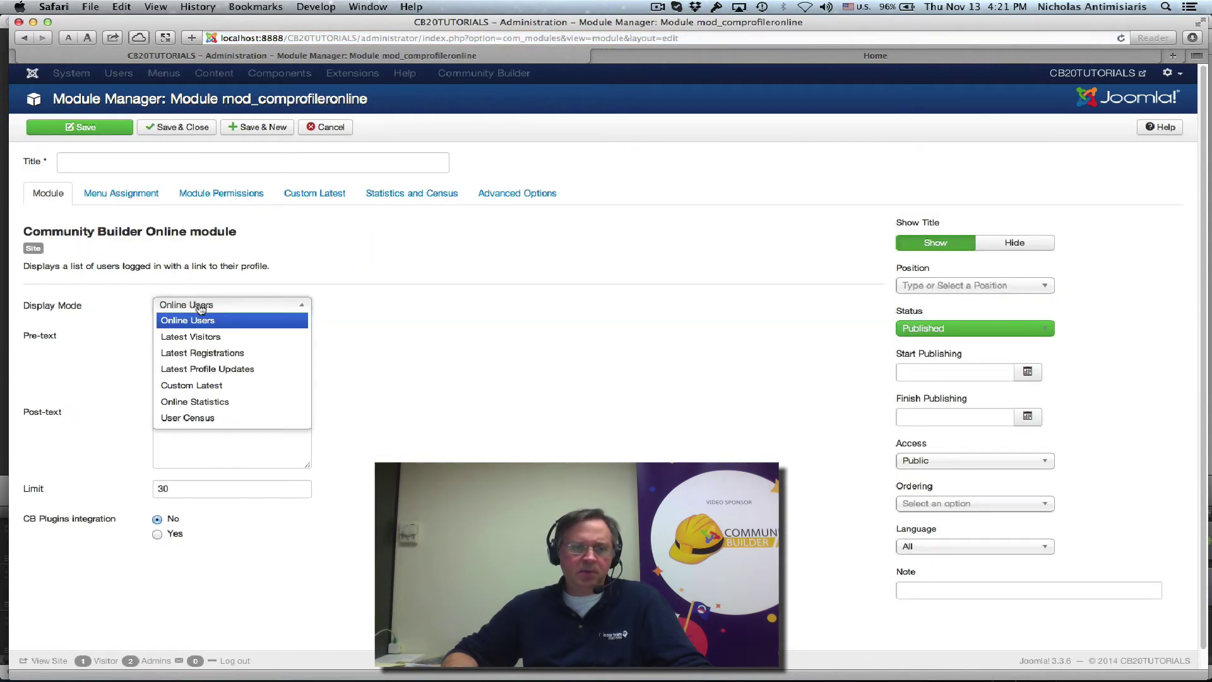
pyautogui.click(210, 403)
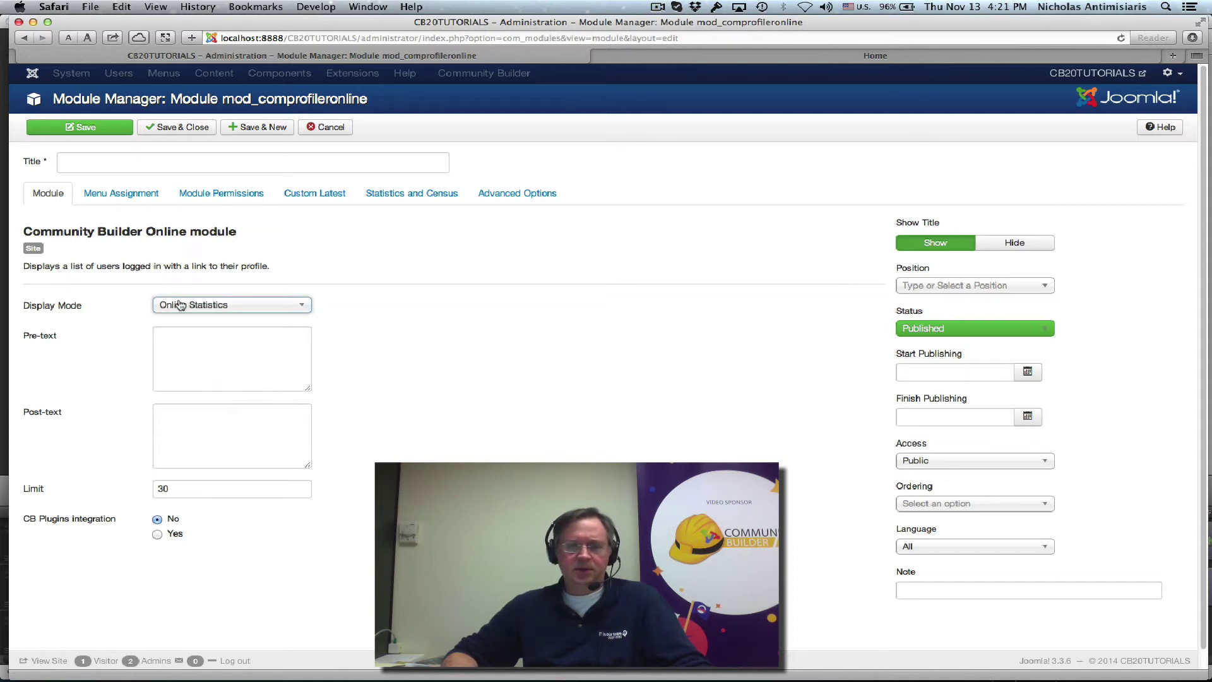
pyautogui.click(116, 164)
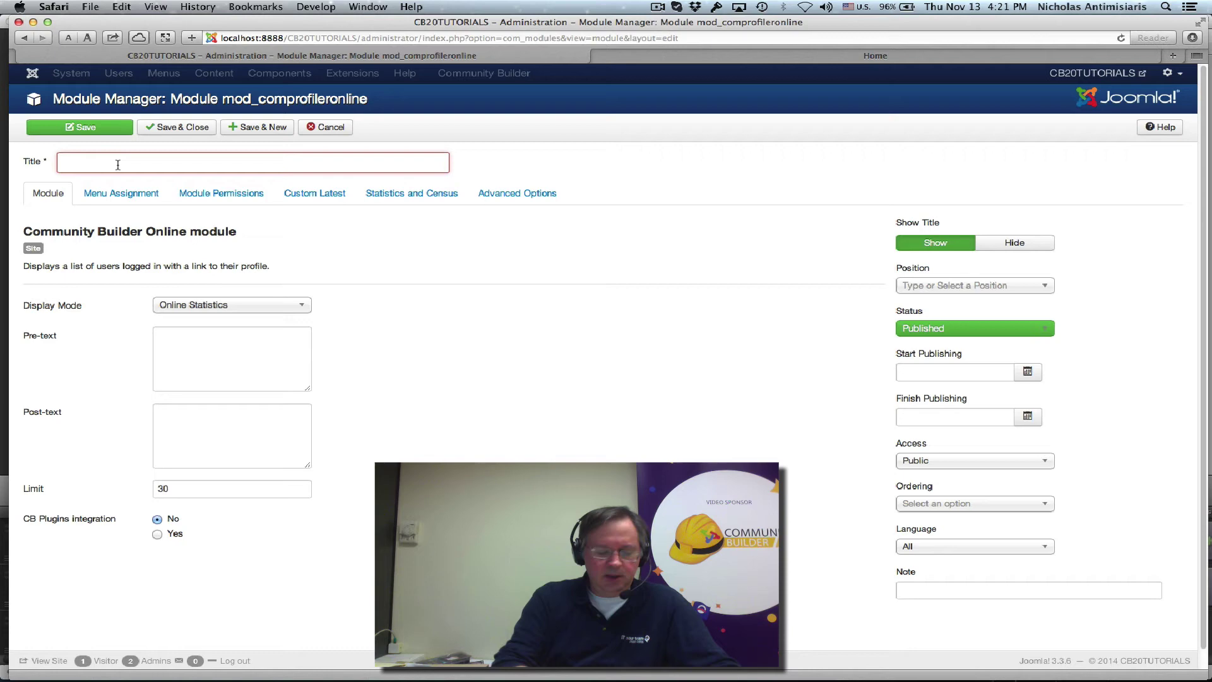
pyautogui.write('CB Onli')
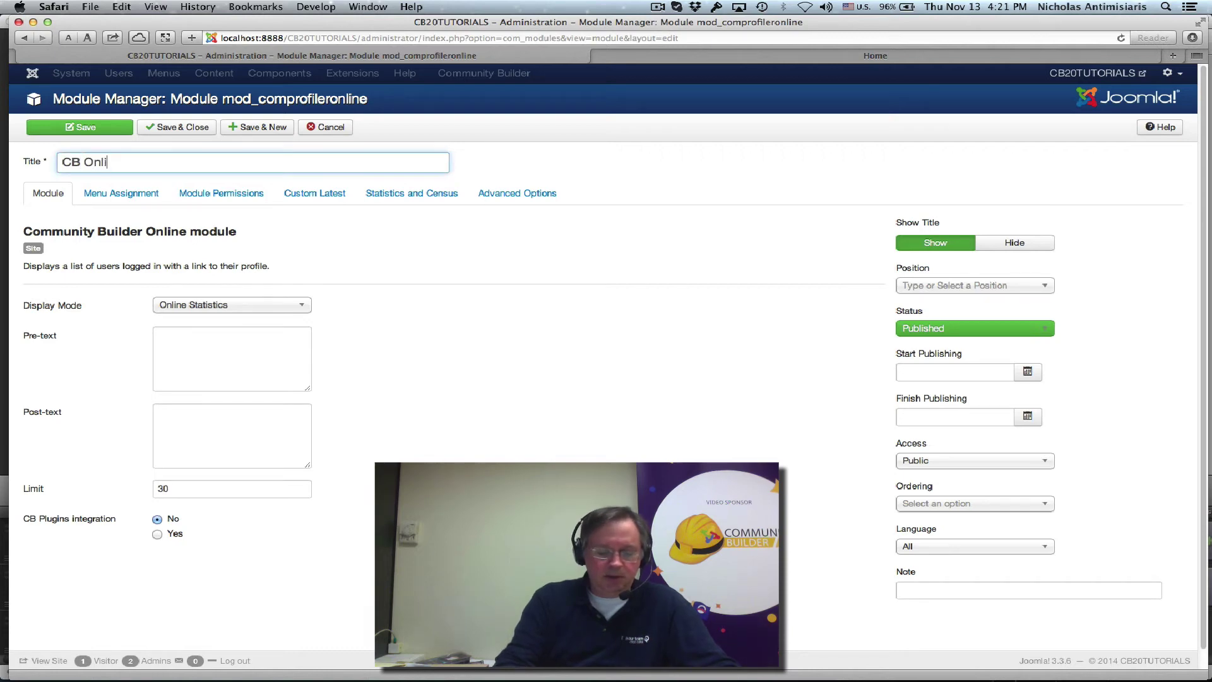
pyautogui.write('ne (St')
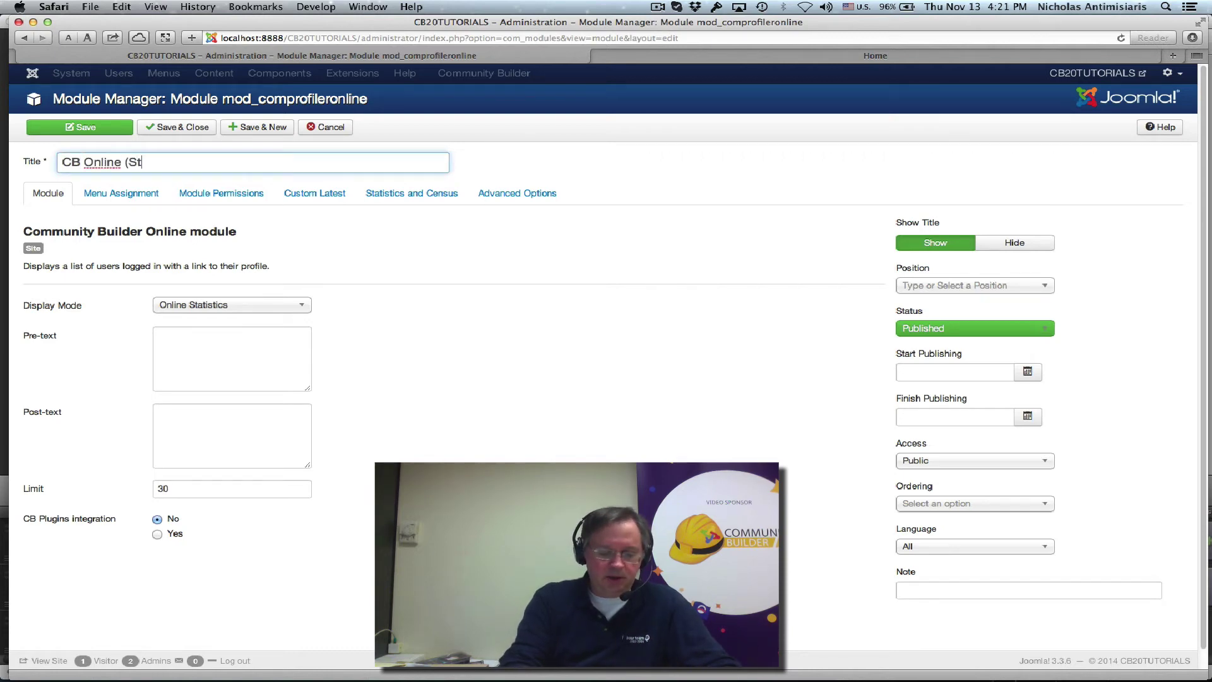
pyautogui.write('atistice')
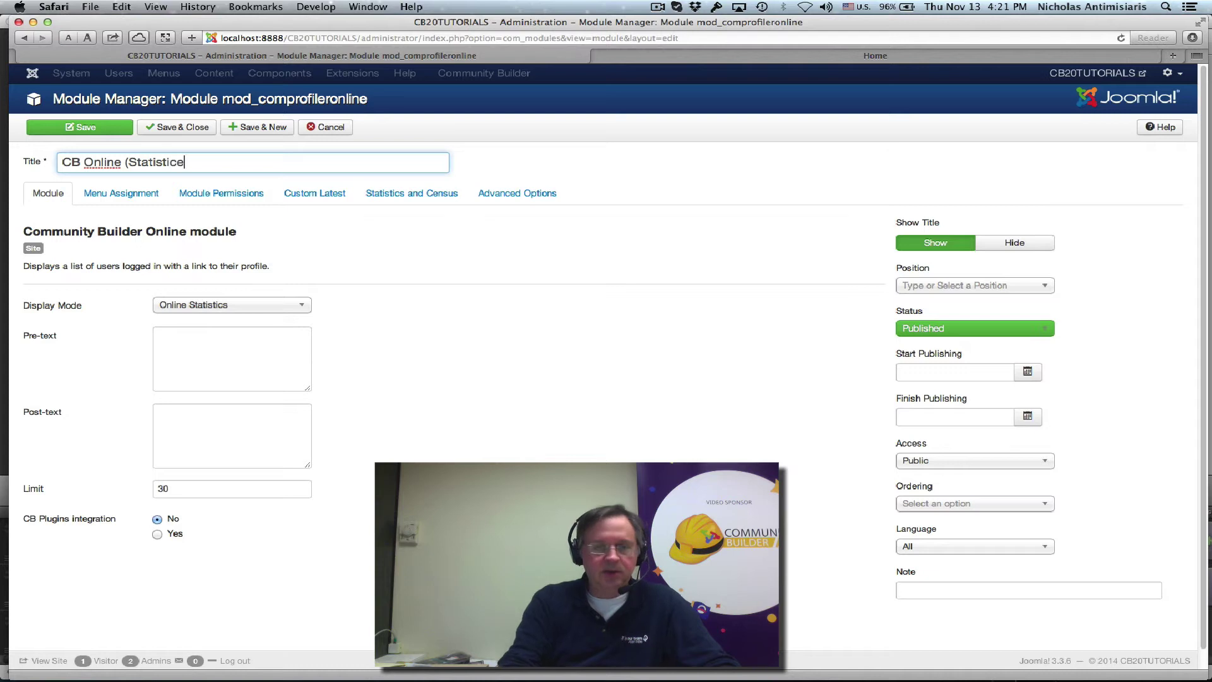
pyautogui.press('BackSpace')
pyautogui.write('s')
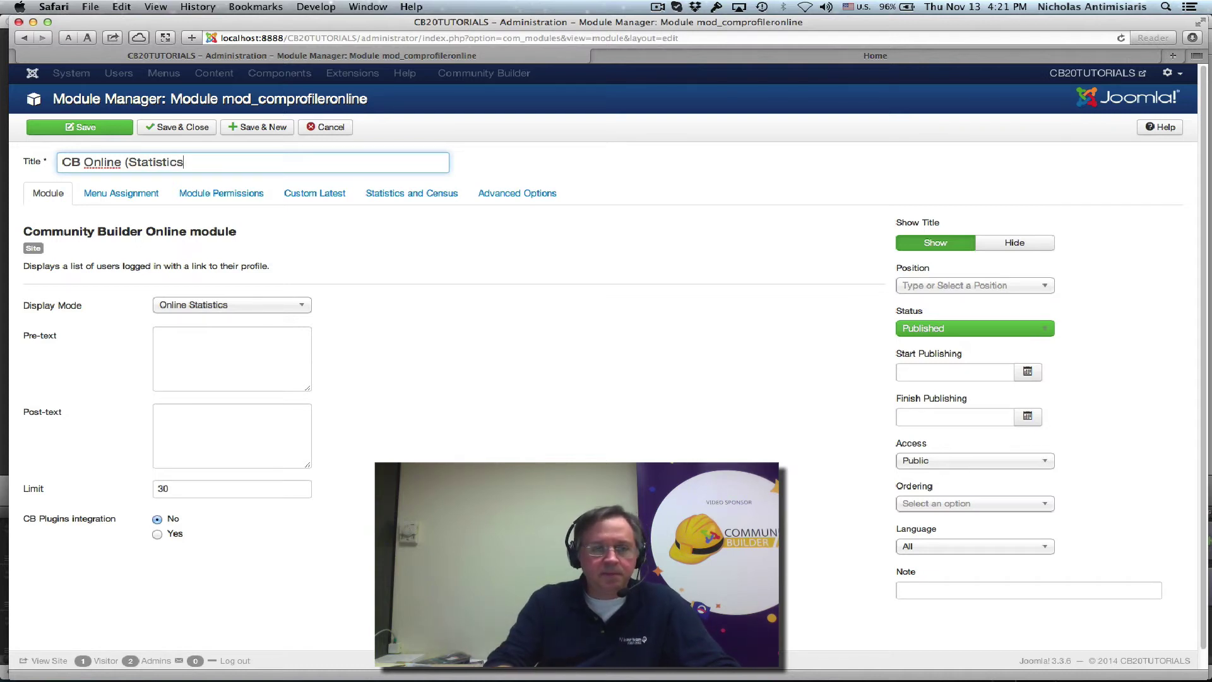
pyautogui.write(')')
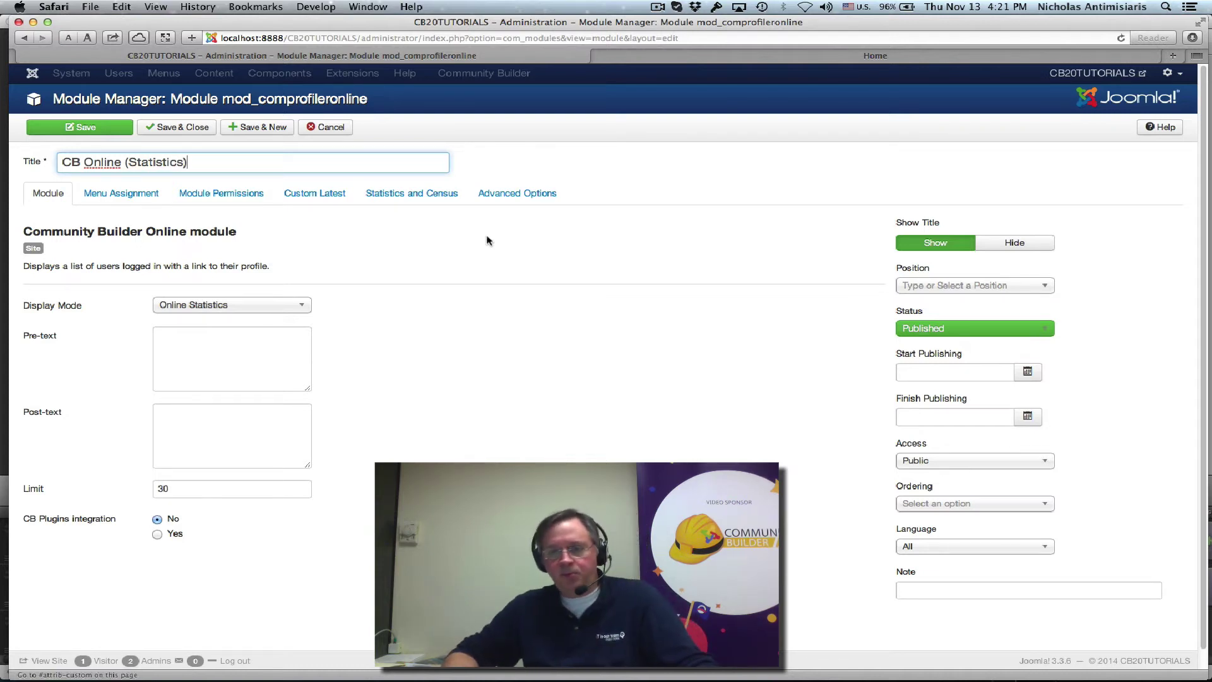
# Place the Statistics module in Left top [position-7] and save it
pyautogui.click(921, 286)
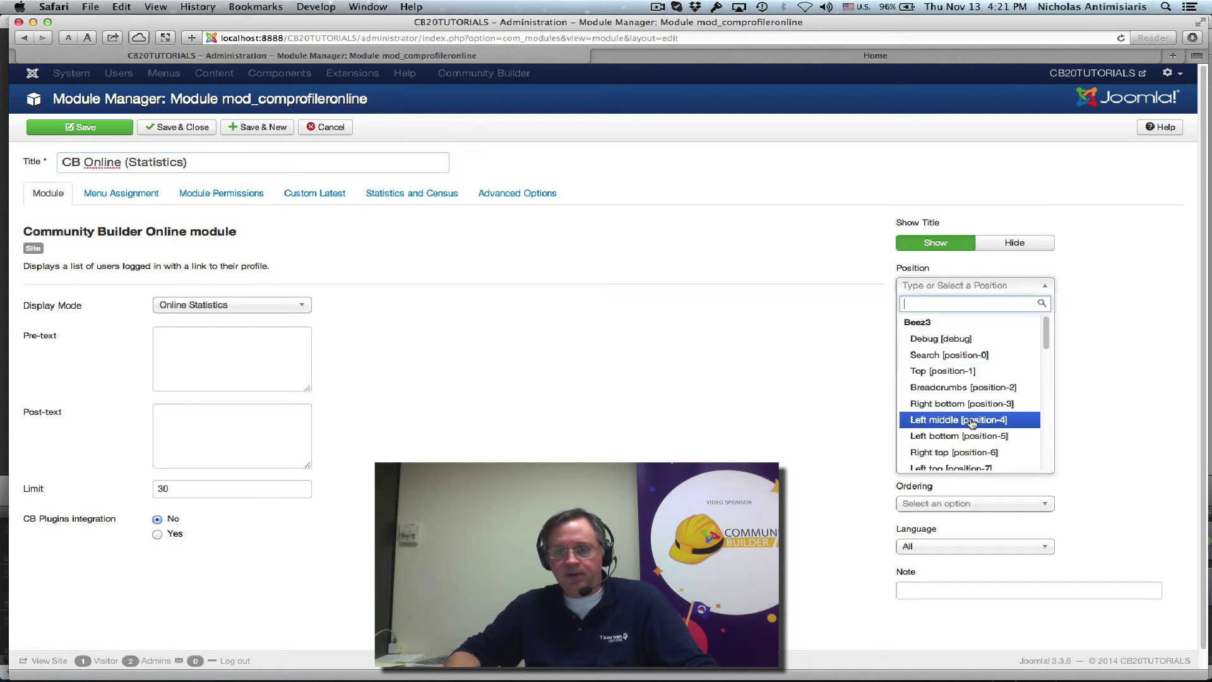
pyautogui.click(970, 453)
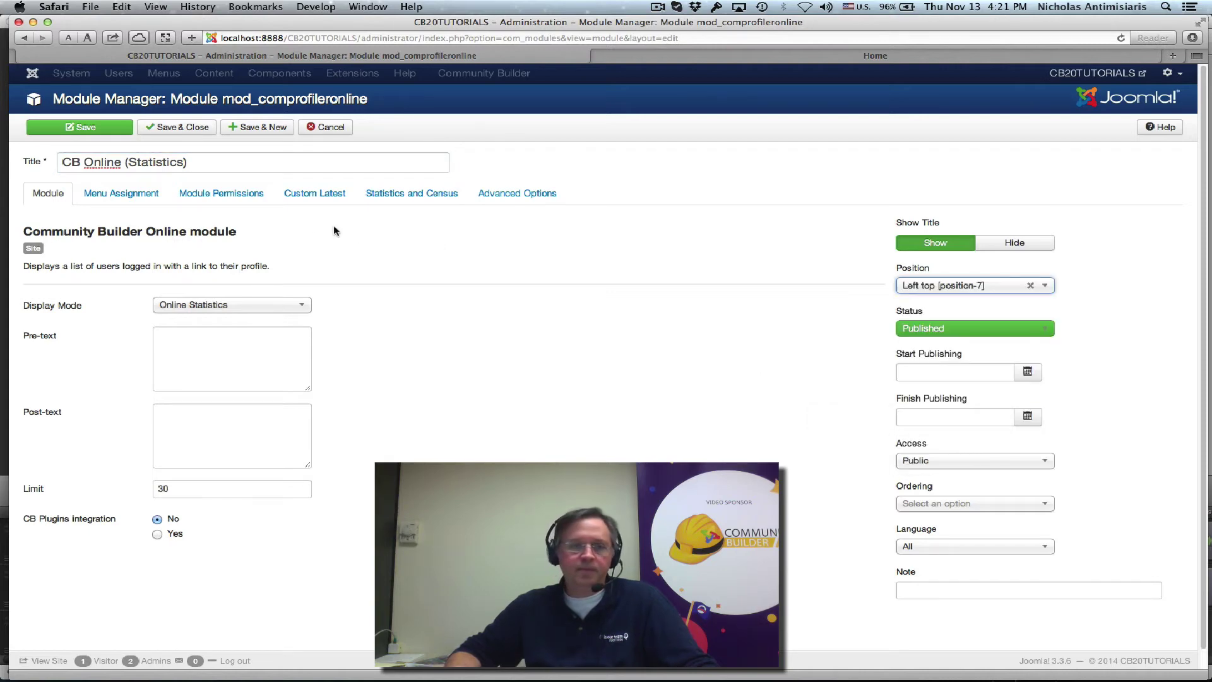
pyautogui.click(76, 127)
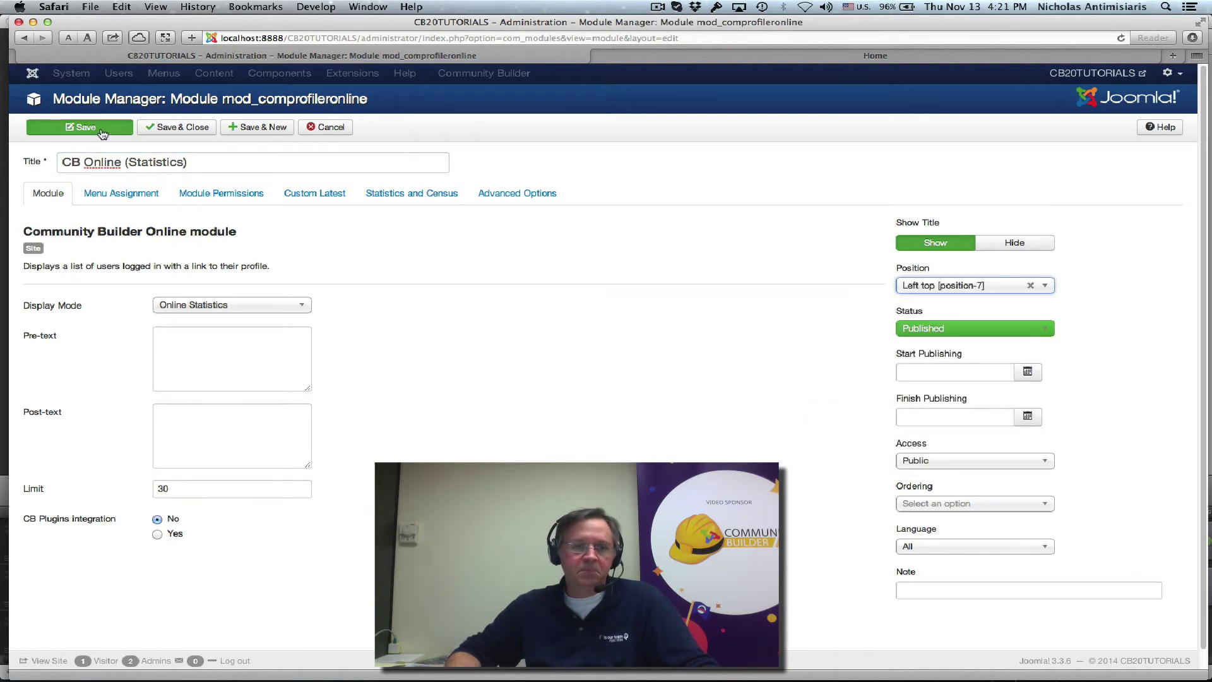
pyautogui.click(758, 62)
# Reload the front page to see Online 1, Offline 10 and Guests 5, then close the module editor
pyautogui.press('super+r')
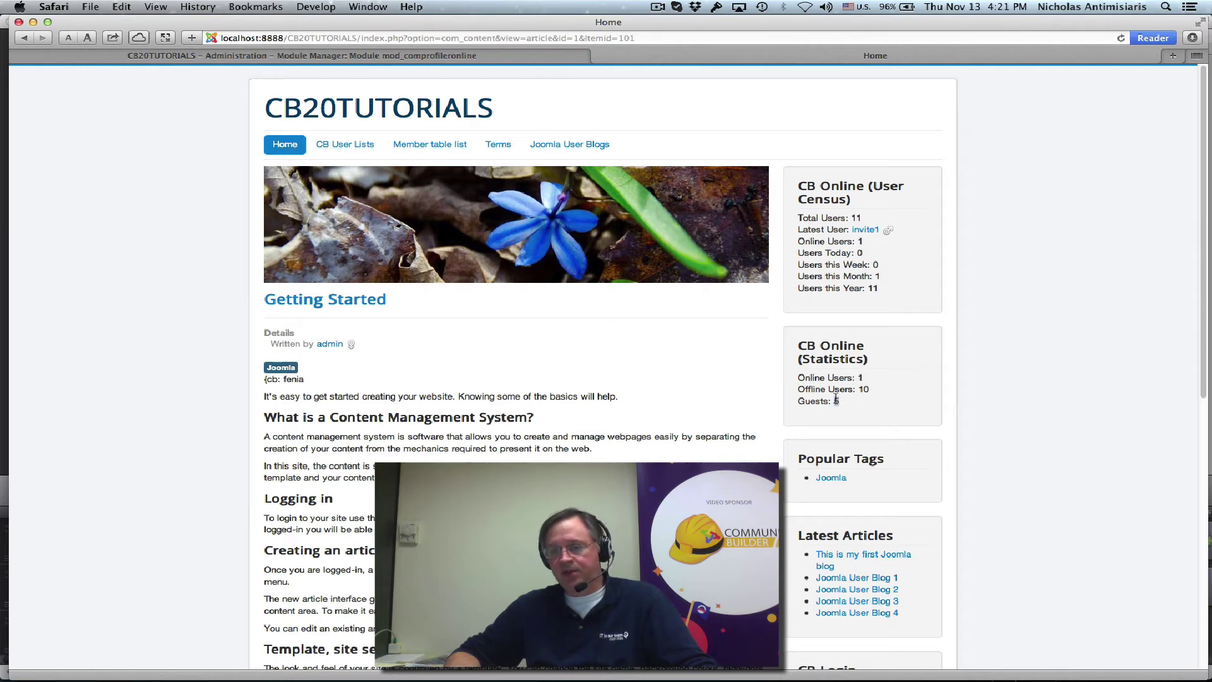
pyautogui.doubleClick(836, 401)
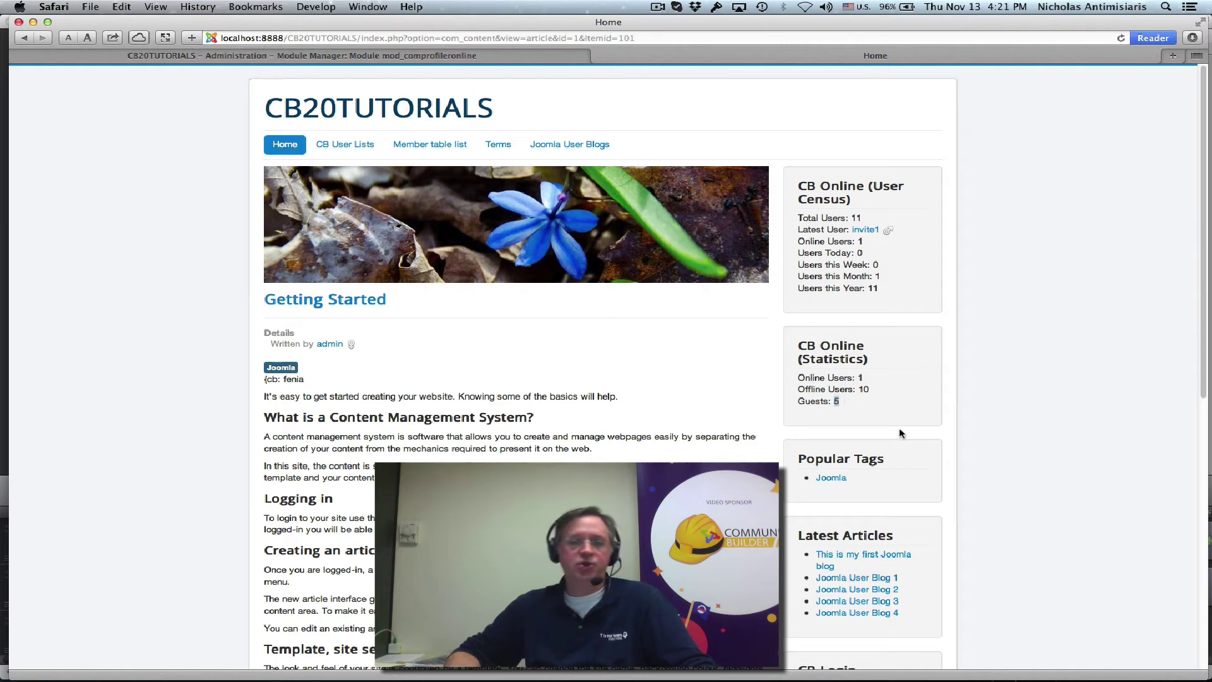
pyautogui.click(858, 405)
pyautogui.click(355, 57)
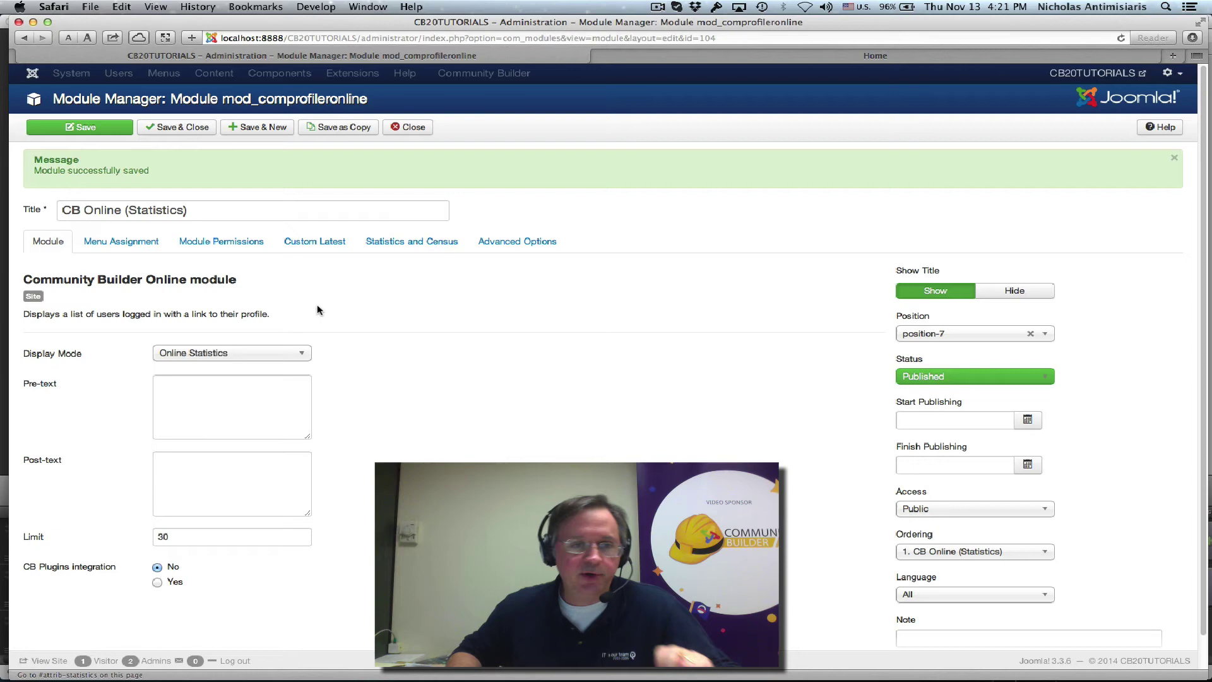
pyautogui.click(412, 128)
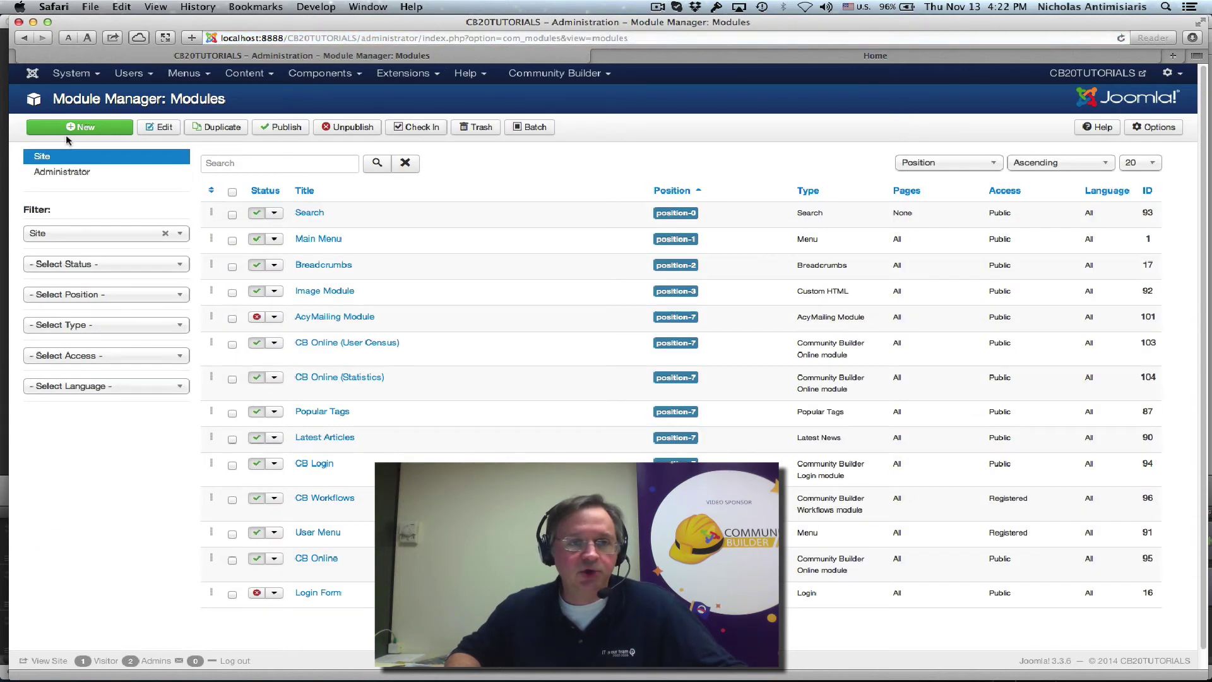
# Create a Community Builder Online module titled 'CB Online (Latest Registrations)' in Latest Registrations mode
pyautogui.click(69, 130)
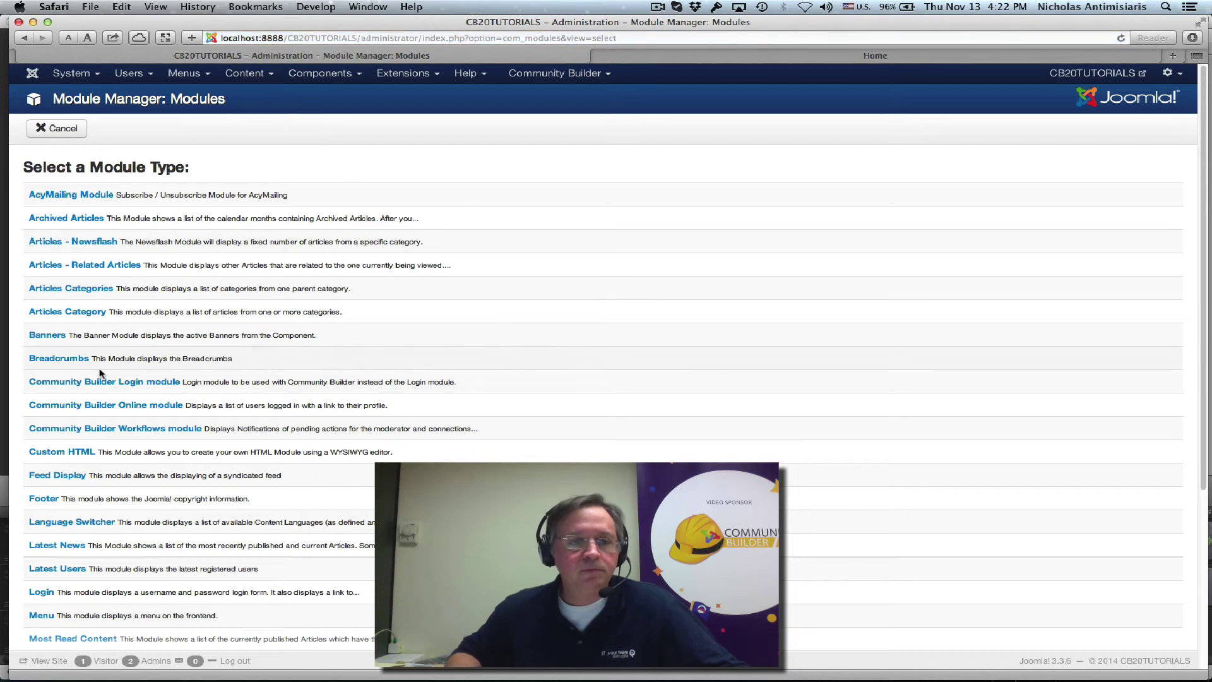
pyautogui.click(89, 405)
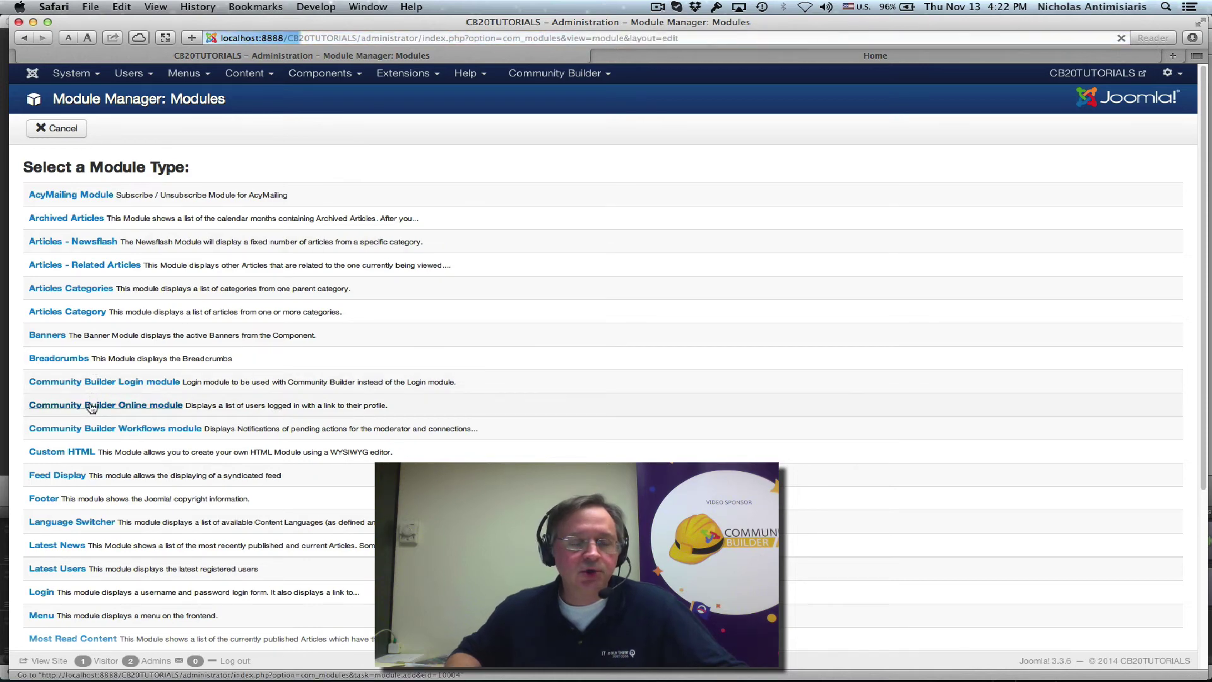
pyautogui.click(216, 307)
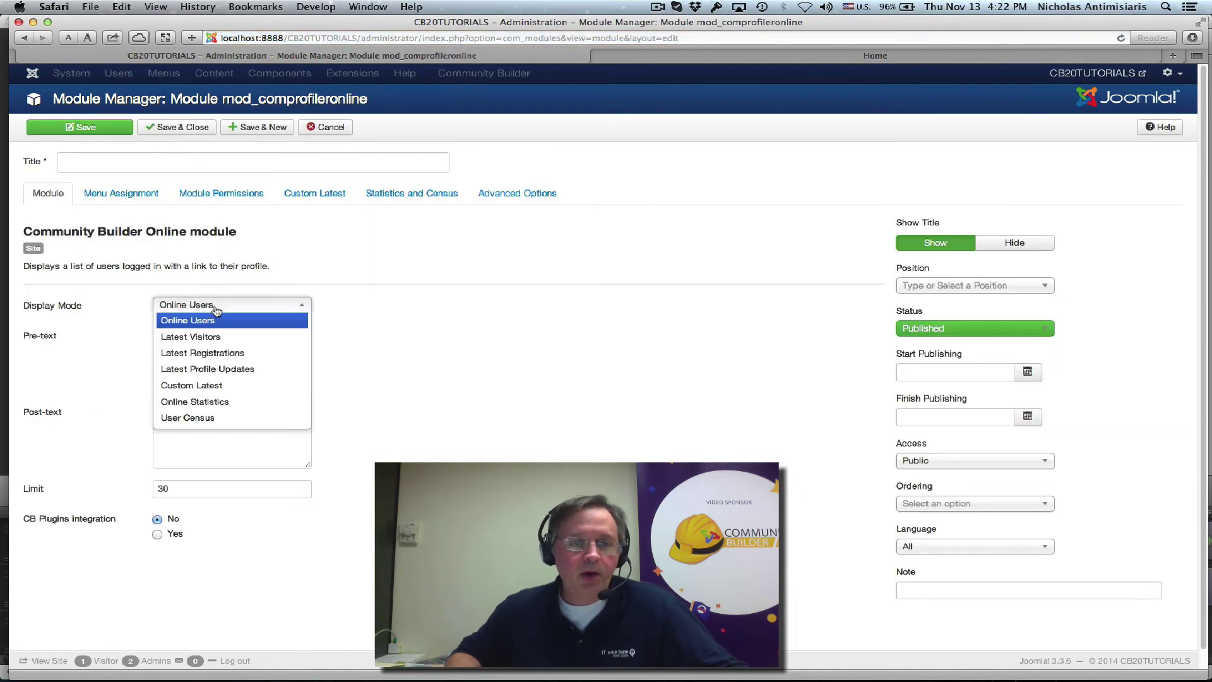
pyautogui.click(218, 354)
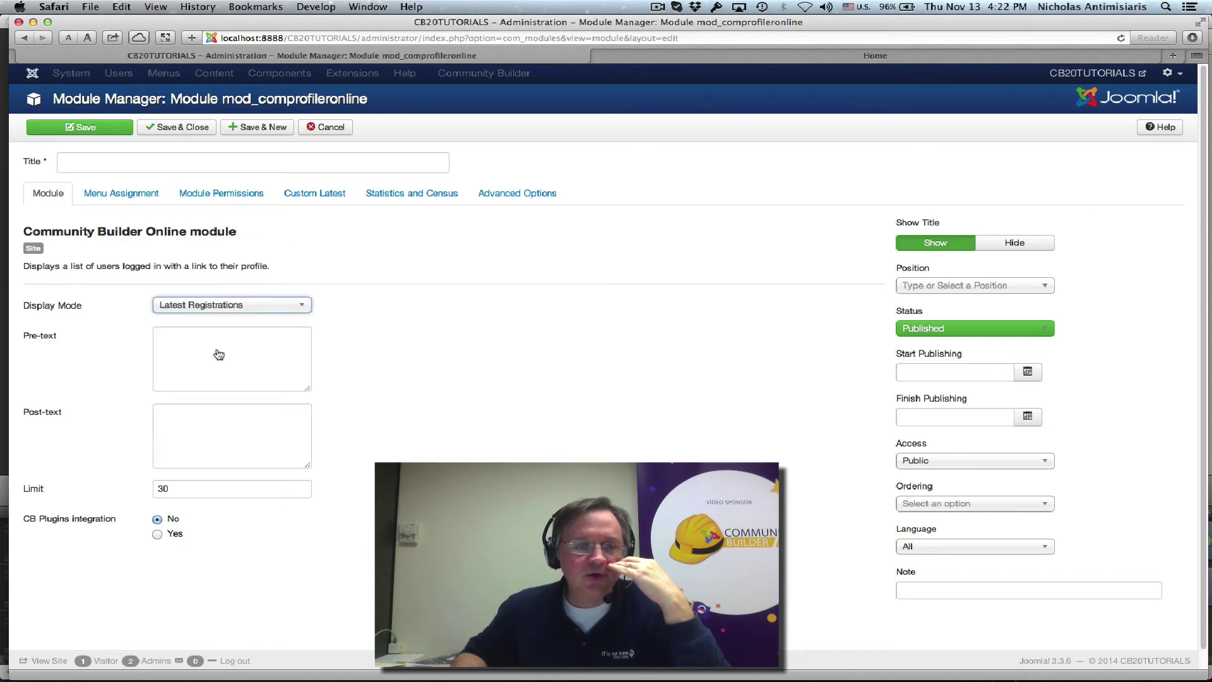
pyautogui.click(189, 162)
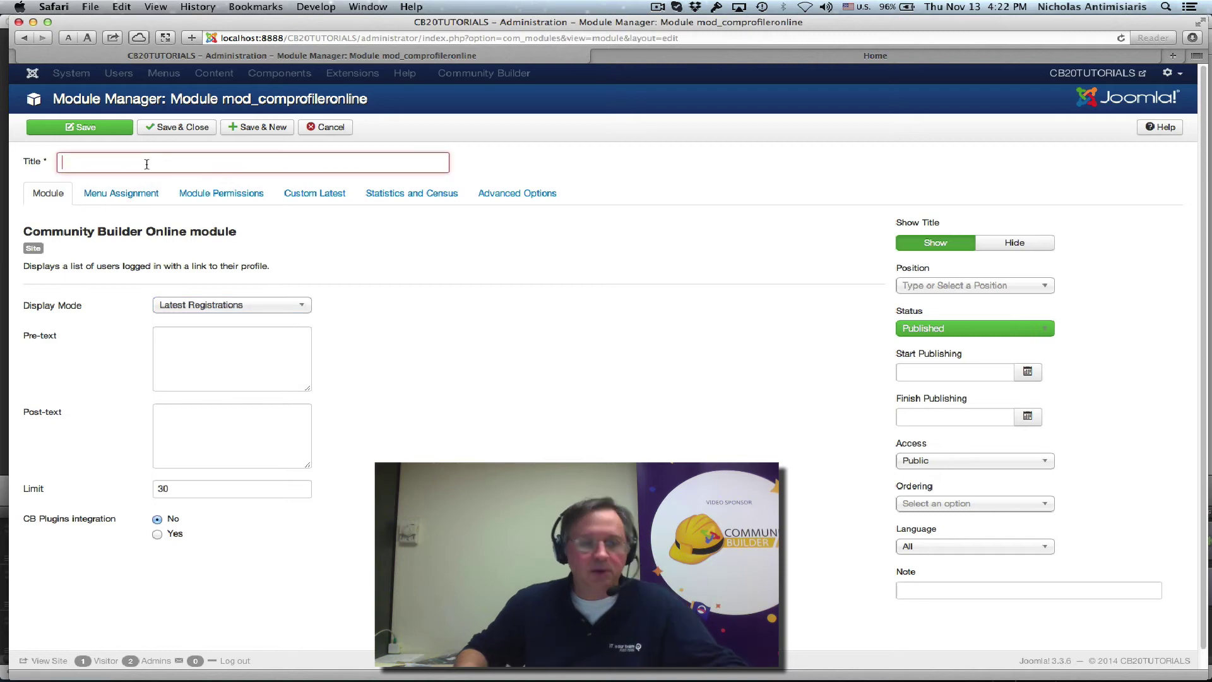
pyautogui.write('CB On')
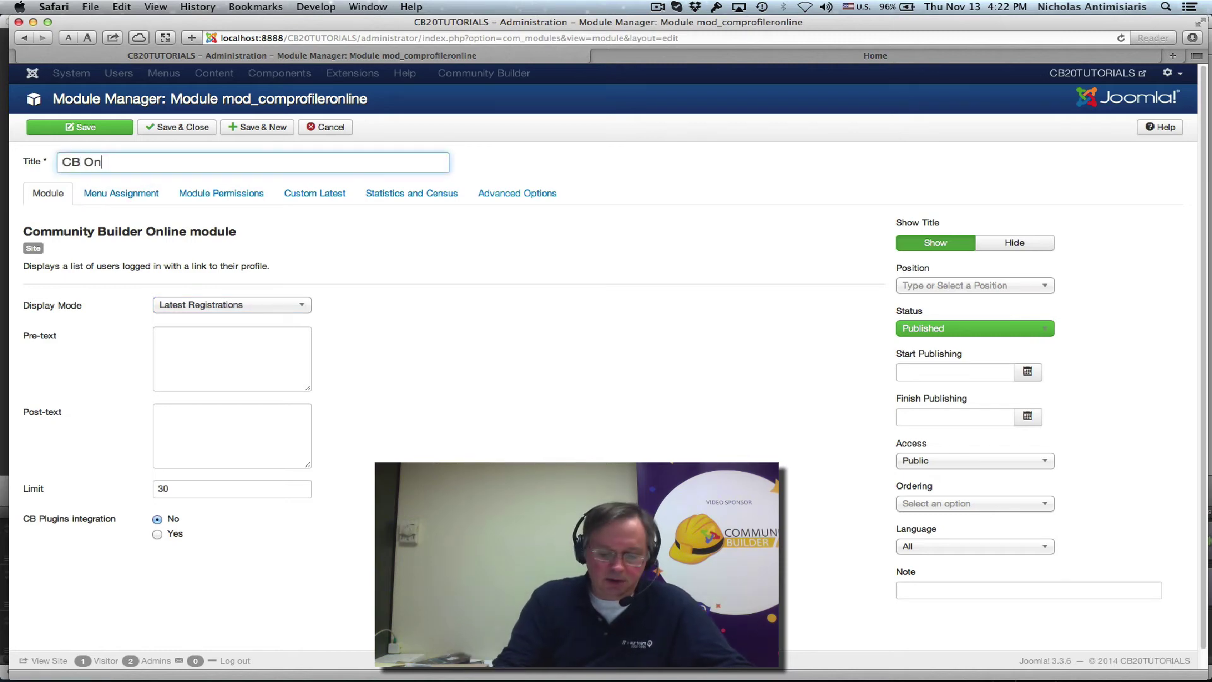
pyautogui.write('line (L')
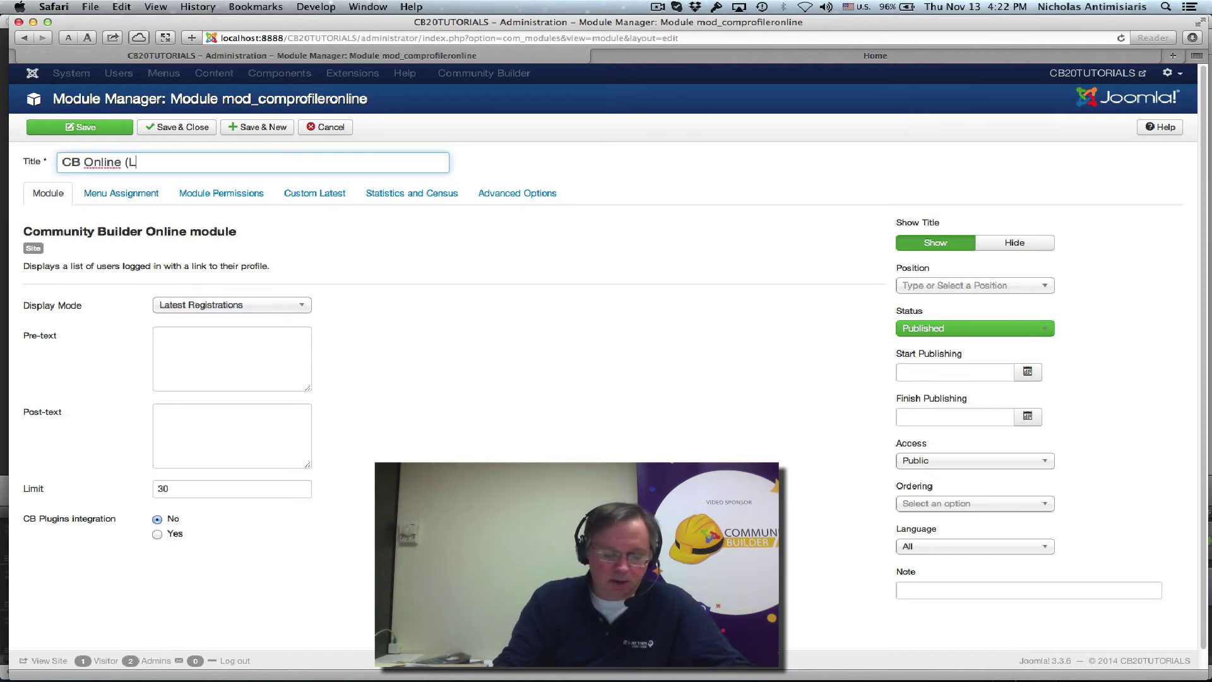
pyautogui.write('atest R')
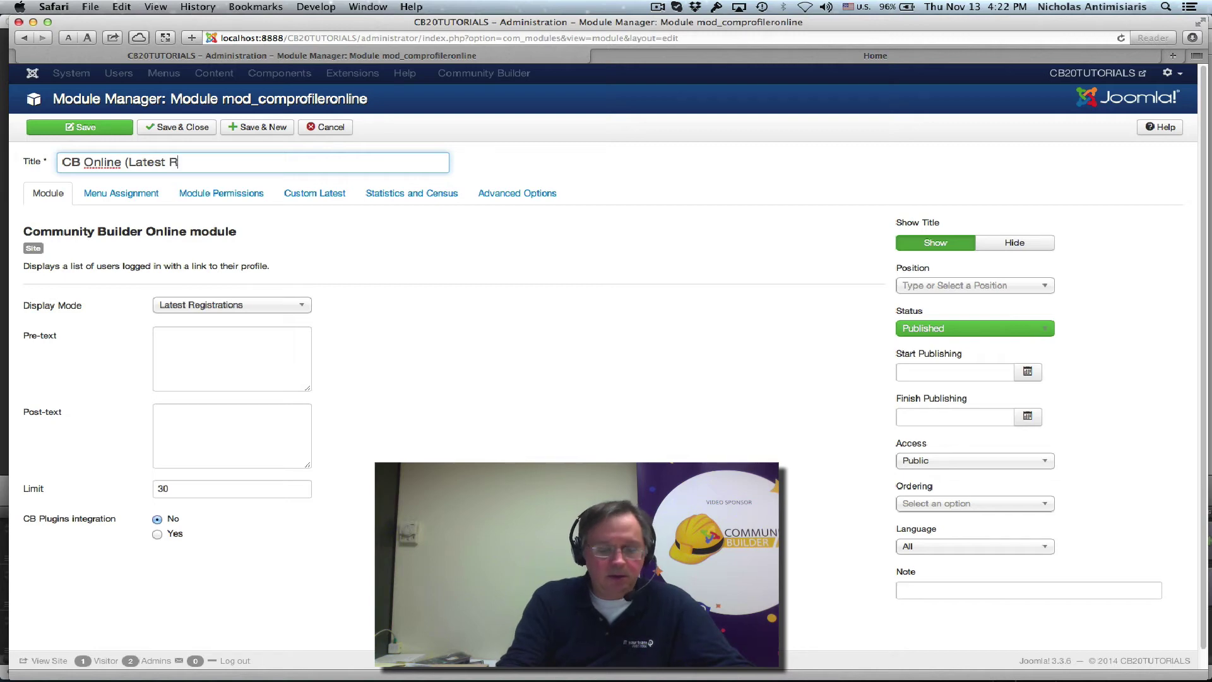
pyautogui.write('egistrations)')
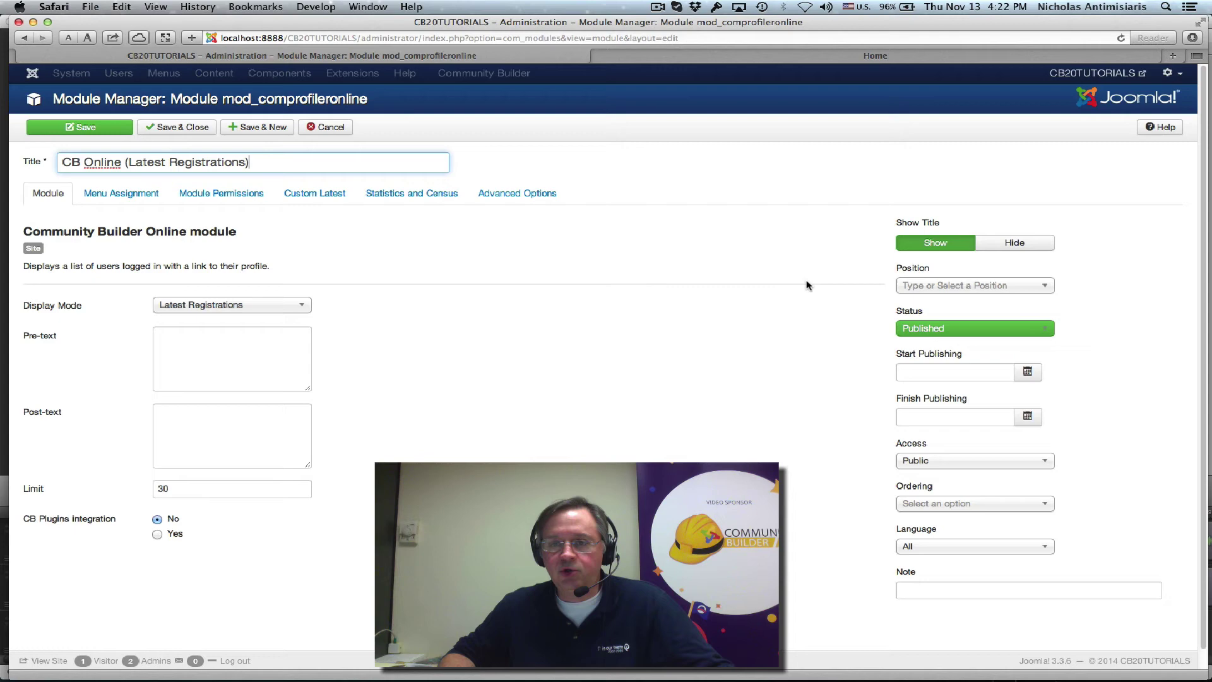
# Place it in Left top [position-7] and save and close it
pyautogui.click(940, 288)
pyautogui.scroll(-5, 969, 397)
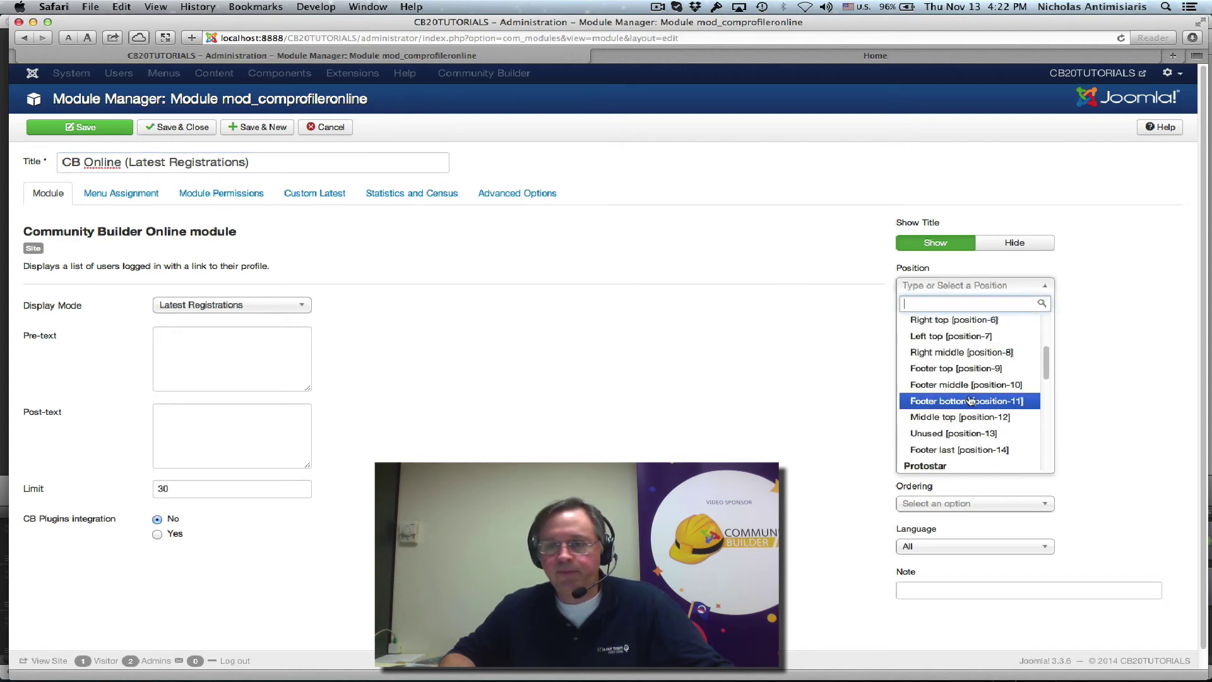
pyautogui.click(971, 337)
pyautogui.click(172, 129)
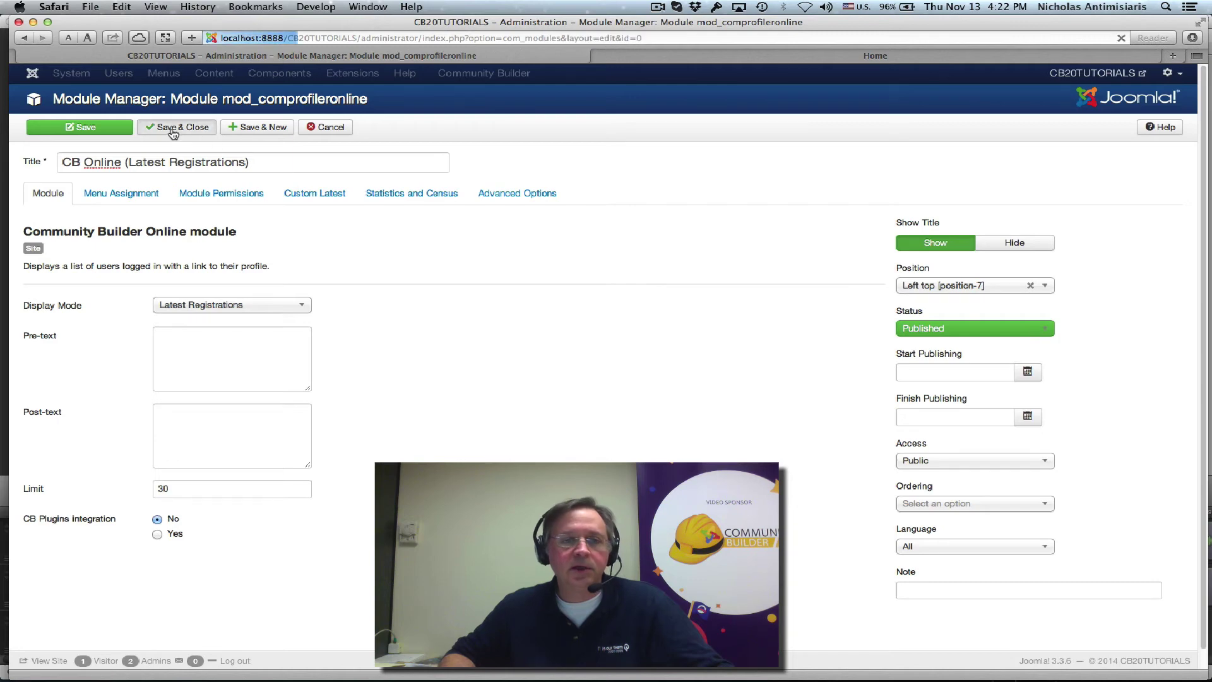
# Reload the front page and scroll to check the Latest Registrations box listing 11 recent usernames
pyautogui.click(781, 58)
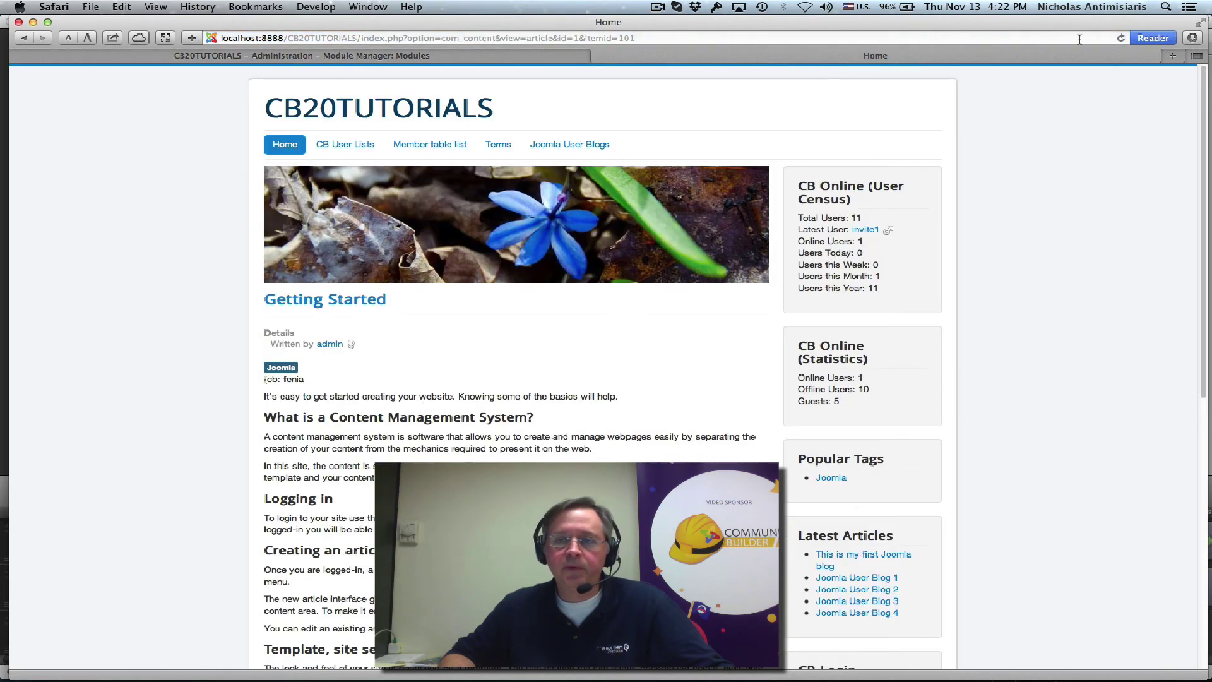
pyautogui.click(1119, 37)
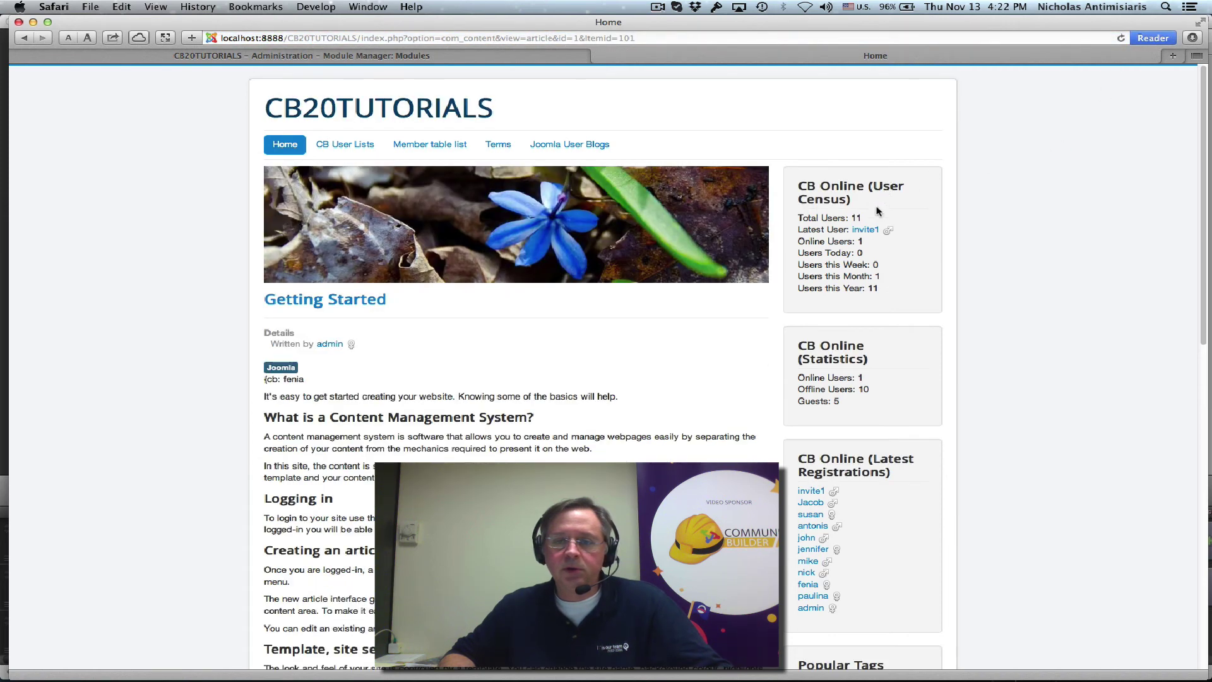
pyautogui.scroll(-3, 849, 351)
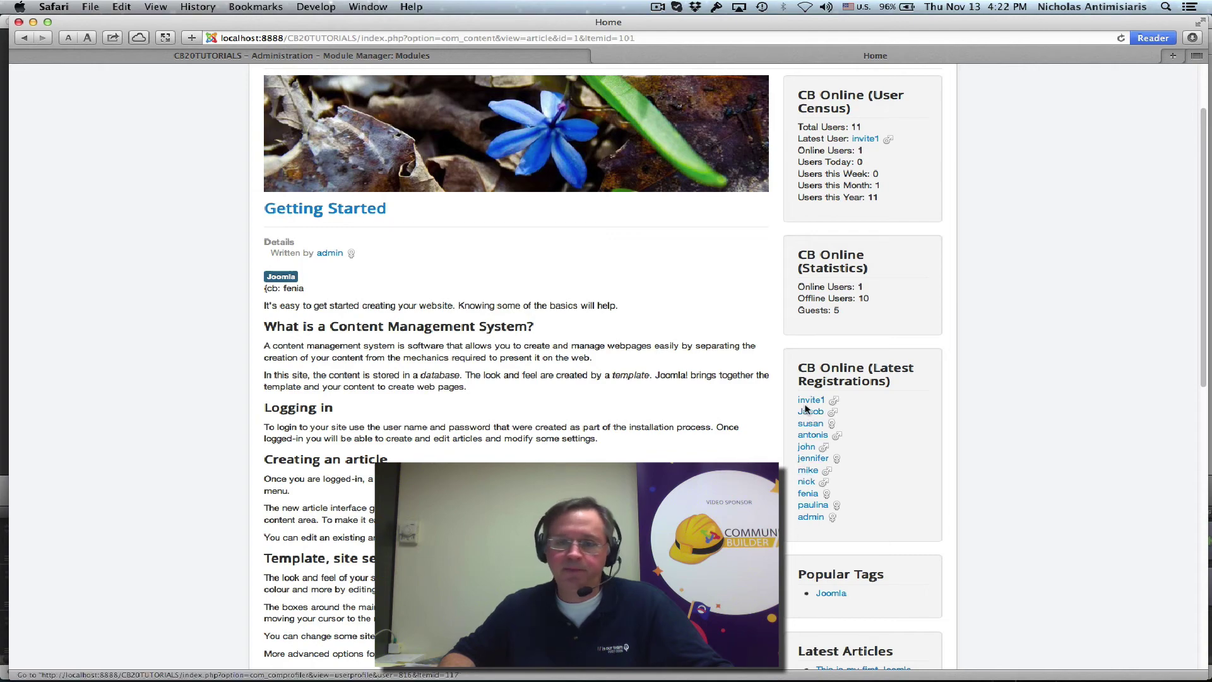
pyautogui.scroll(3, 873, 374)
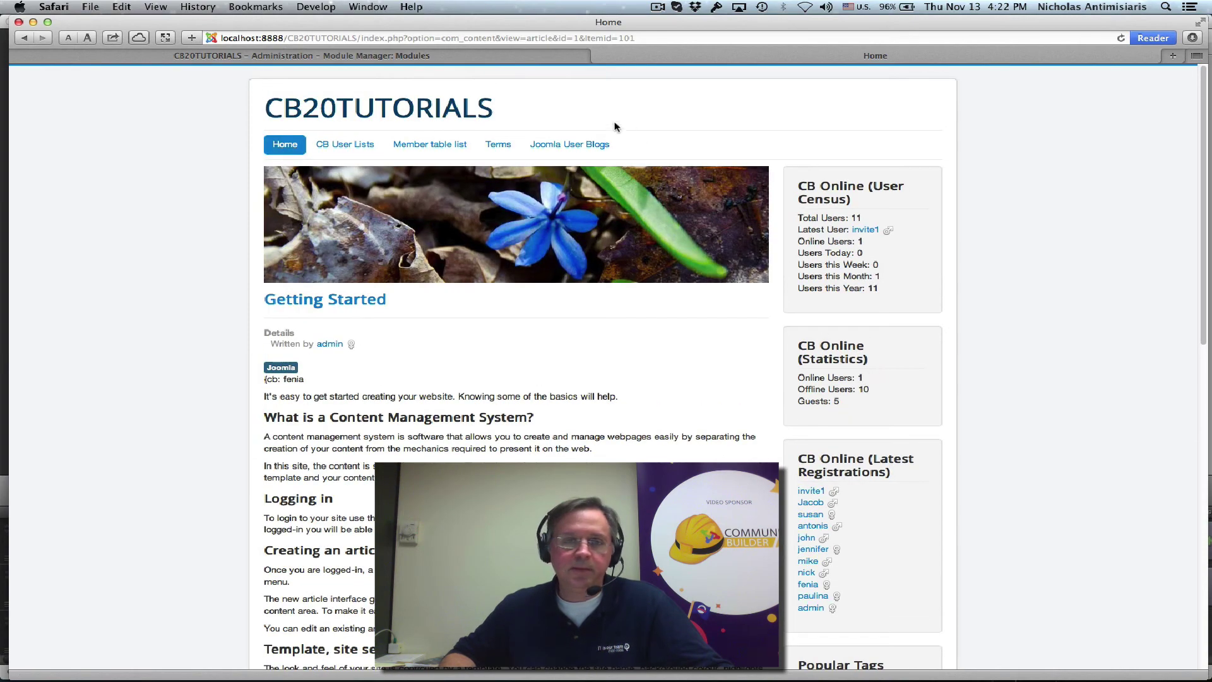
pyautogui.scroll(-5, 904, 270)
pyautogui.scroll(-3, 904, 270)
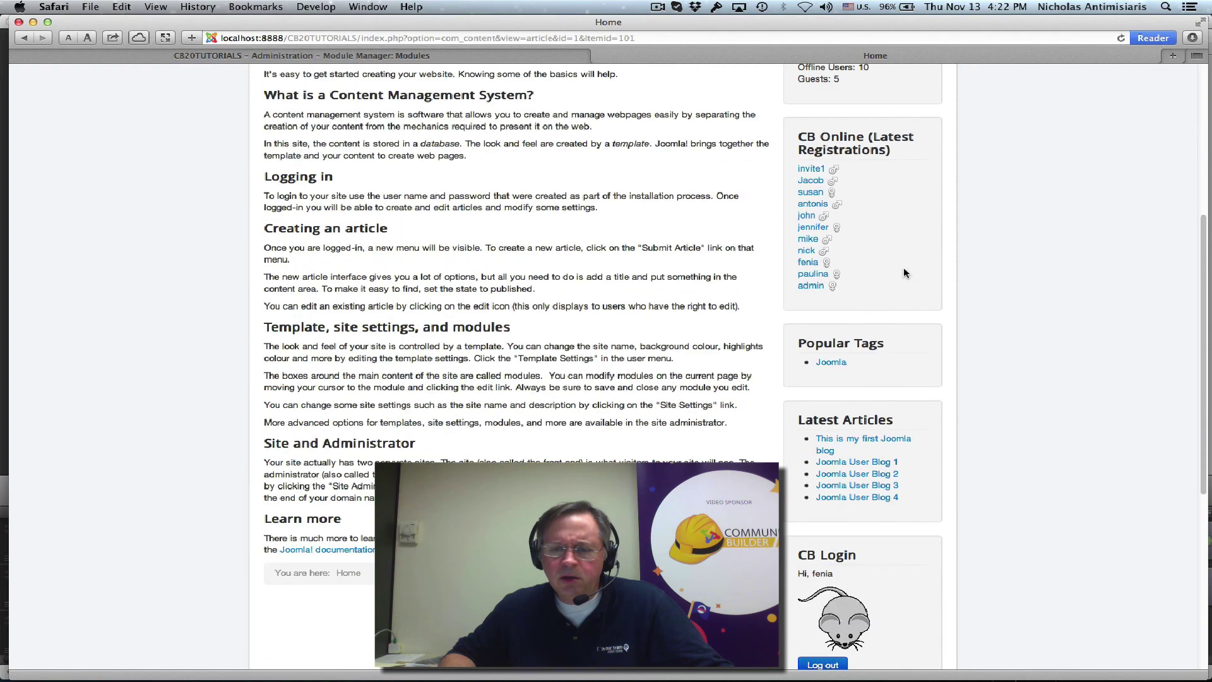
pyautogui.scroll(8, 904, 269)
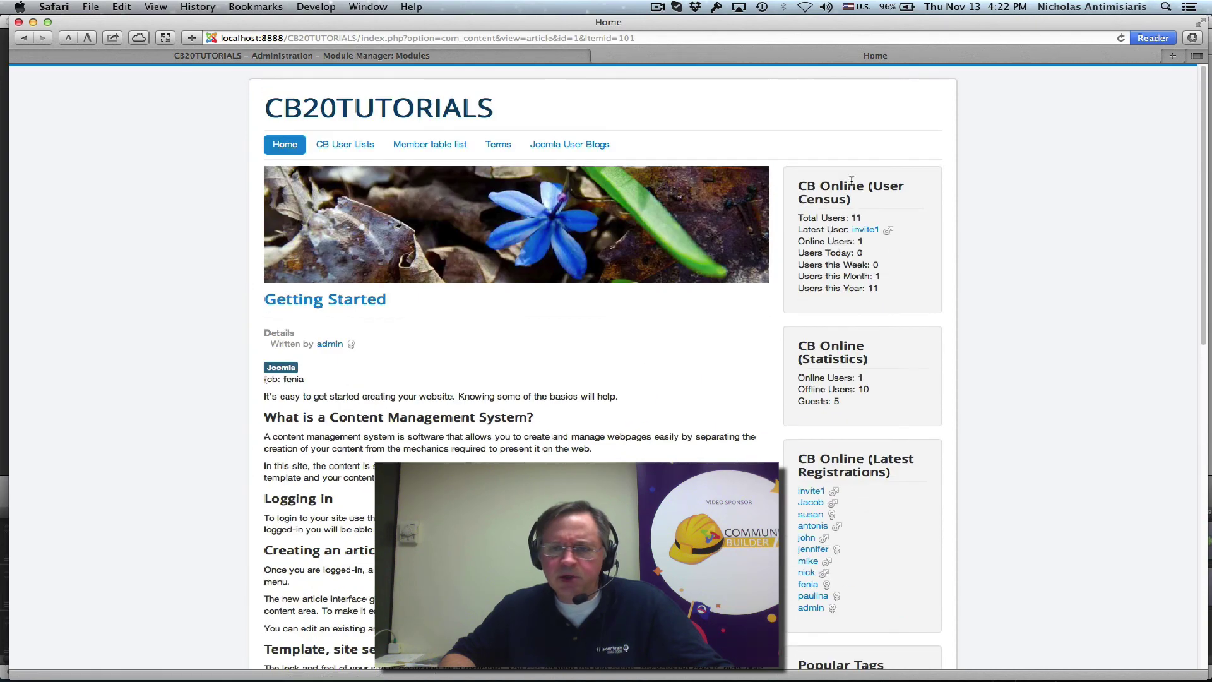
# Set the CB Online (User Census) module's Label Display to Text and Icon and save it
pyautogui.click(192, 58)
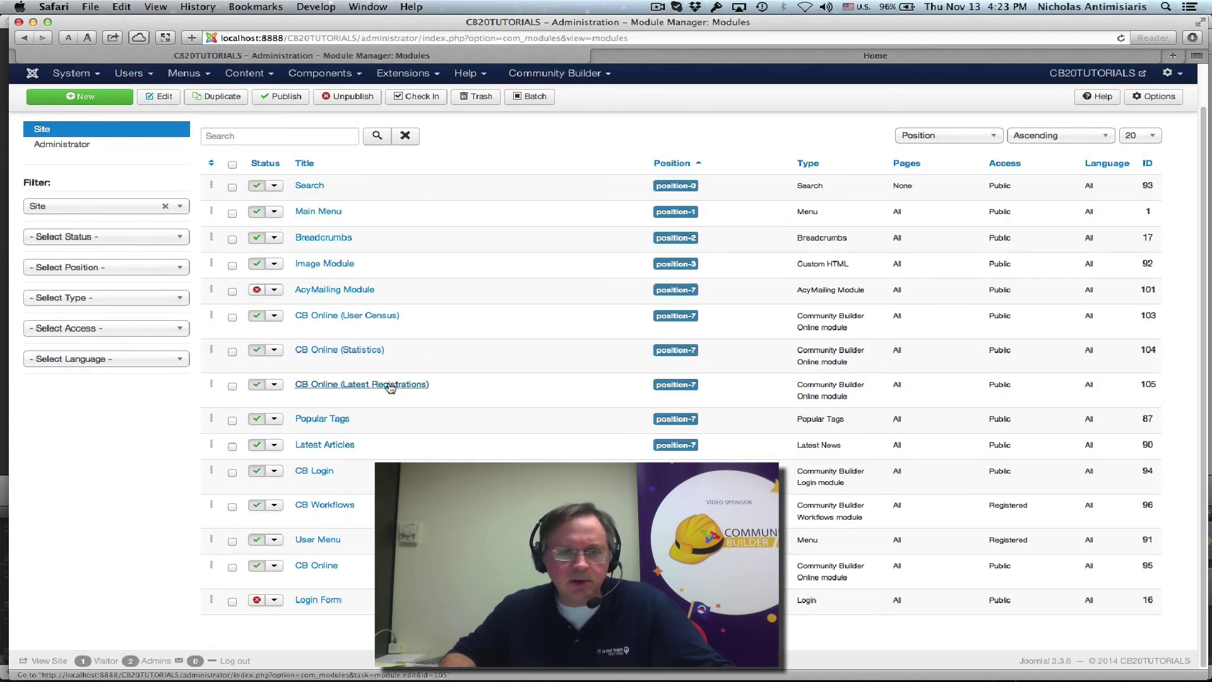
pyautogui.click(353, 321)
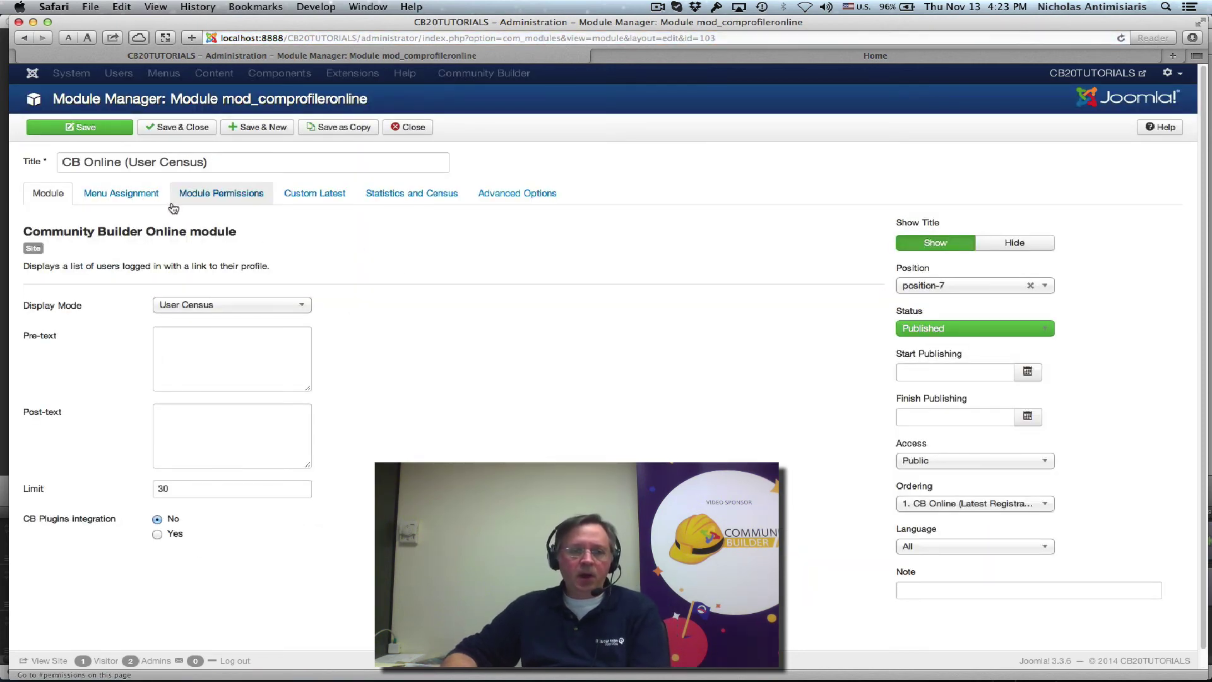
pyautogui.click(425, 197)
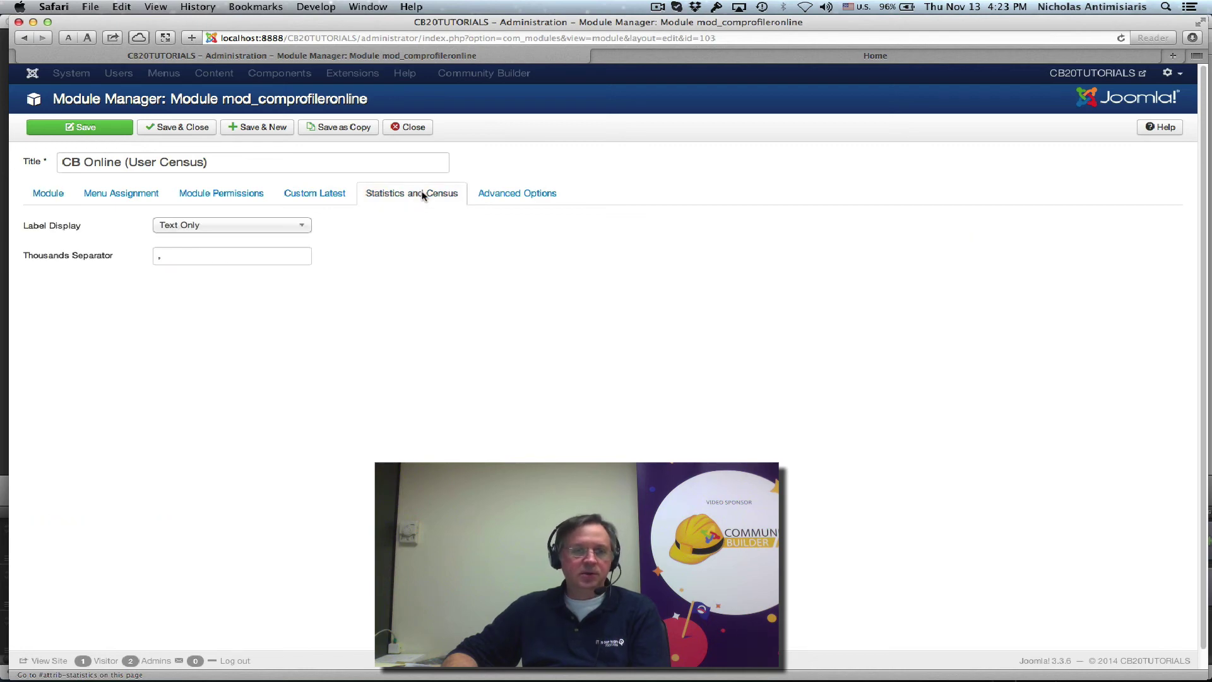
pyautogui.click(213, 229)
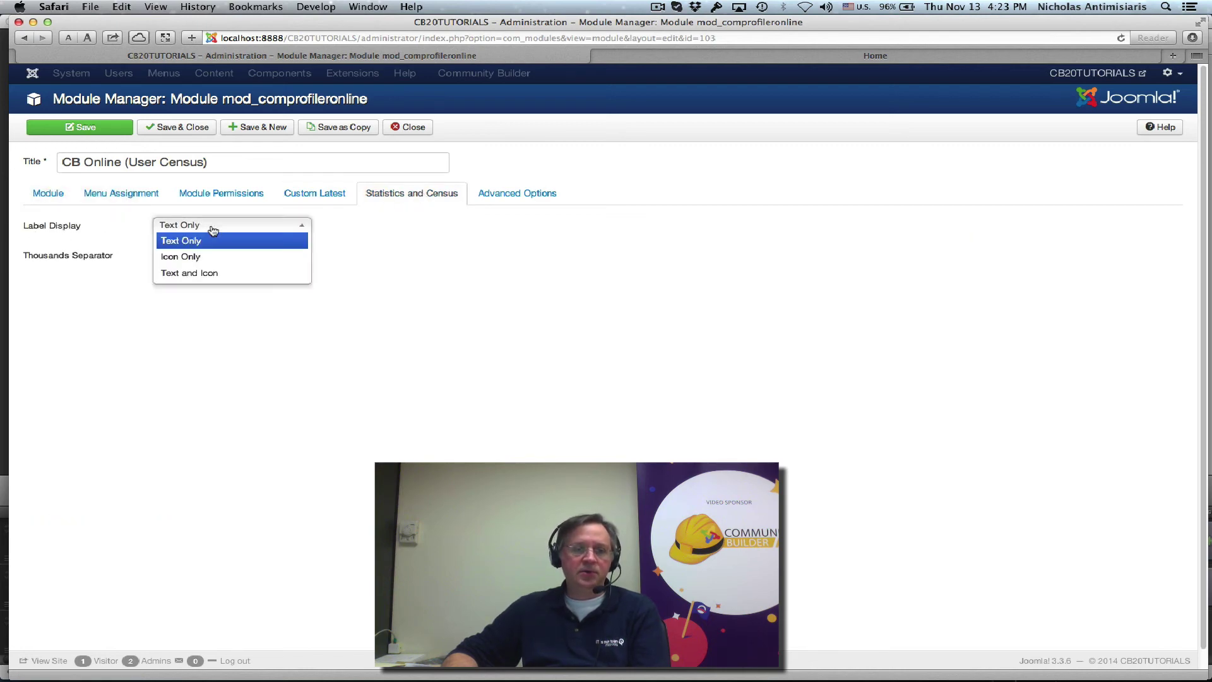
pyautogui.click(220, 275)
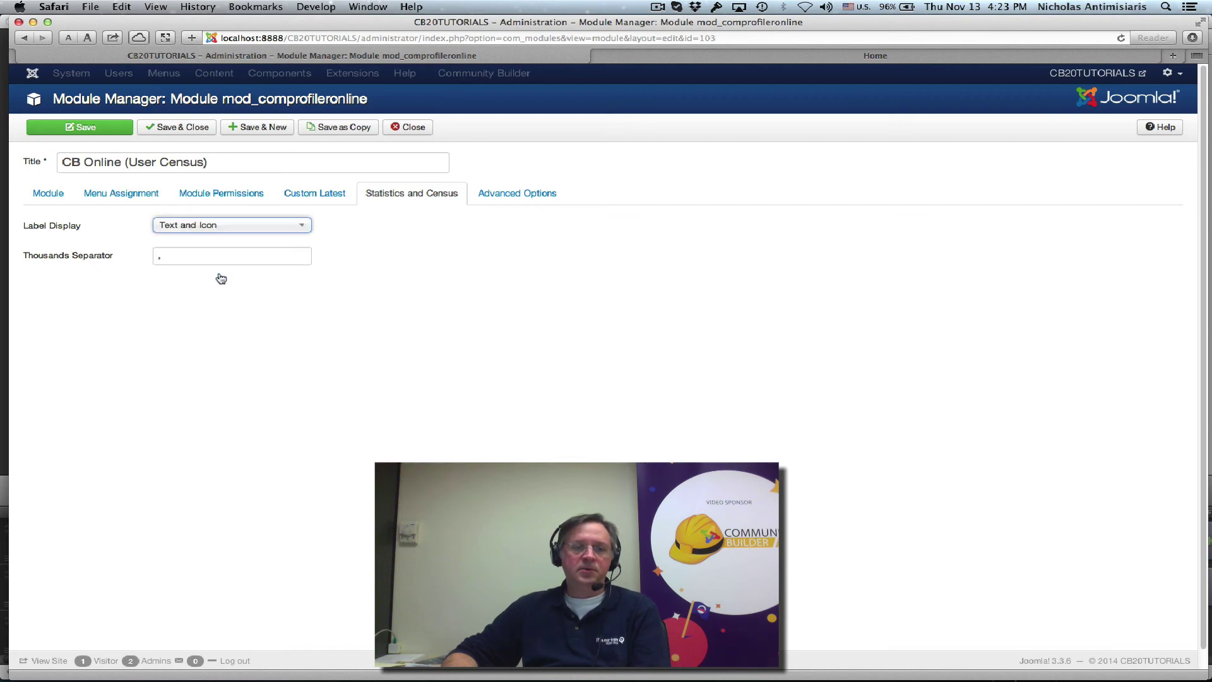
pyautogui.click(101, 129)
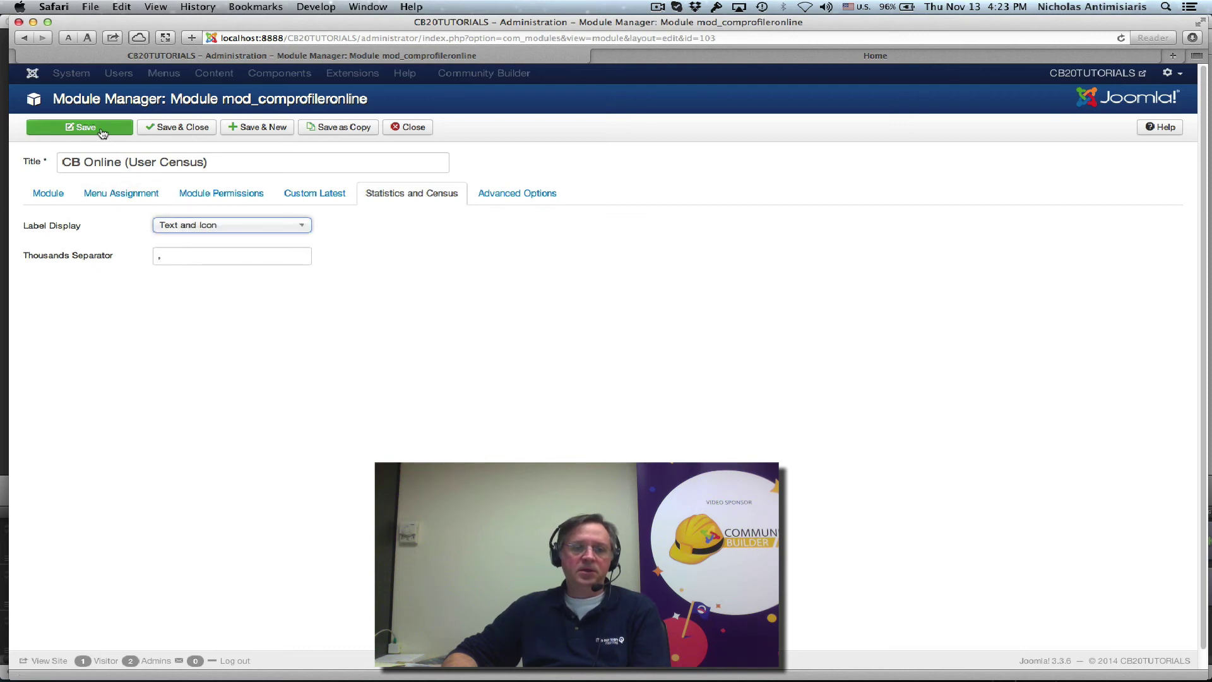
# Reload the front-end home page to check the census icons, then return to the module editor
pyautogui.click(895, 54)
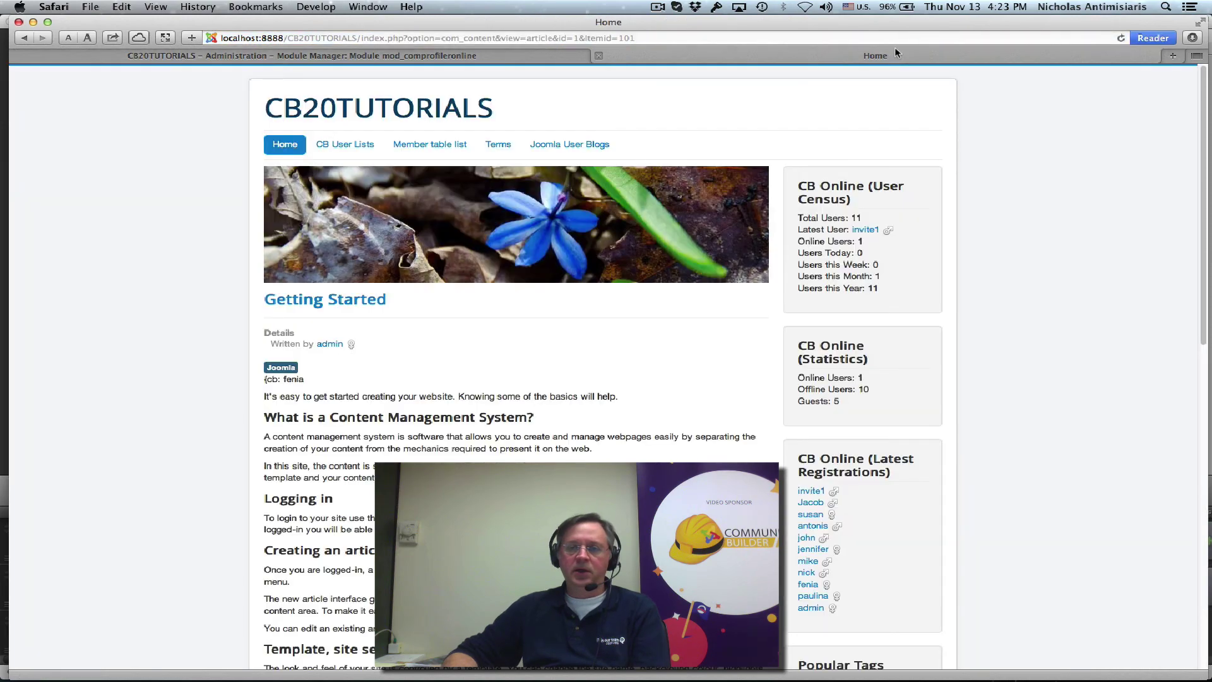
pyautogui.click(1119, 38)
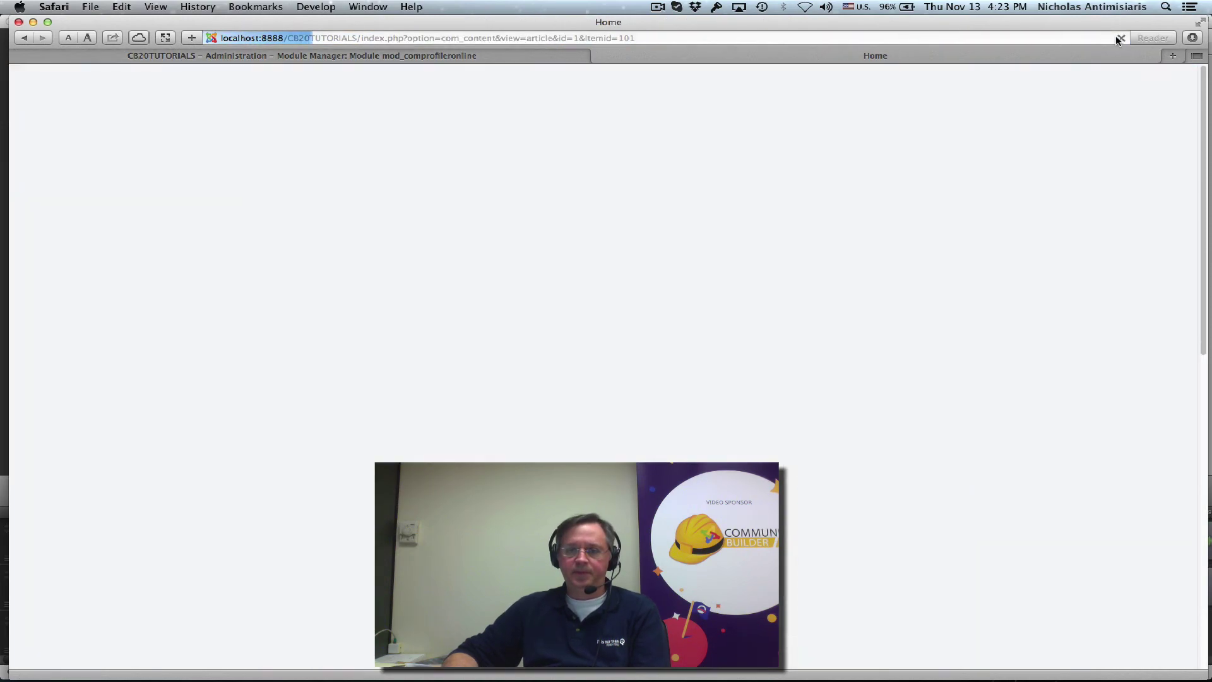
pyautogui.scroll(-15, 1088, 308)
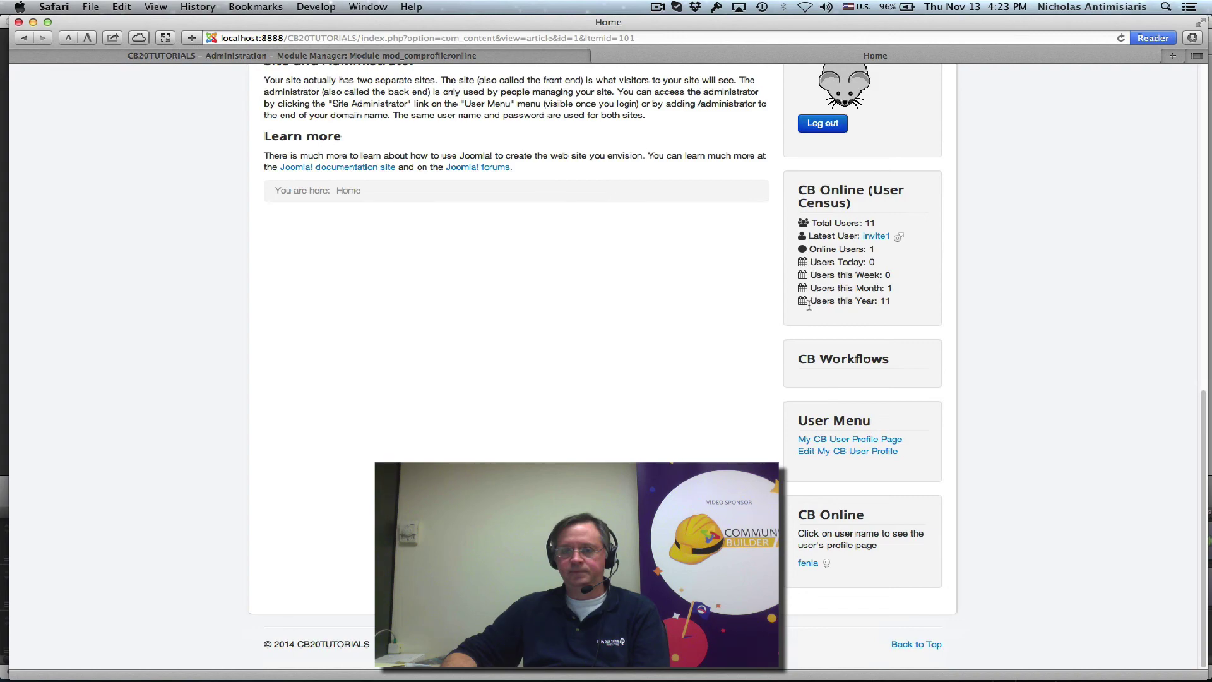
pyautogui.scroll(15, 805, 260)
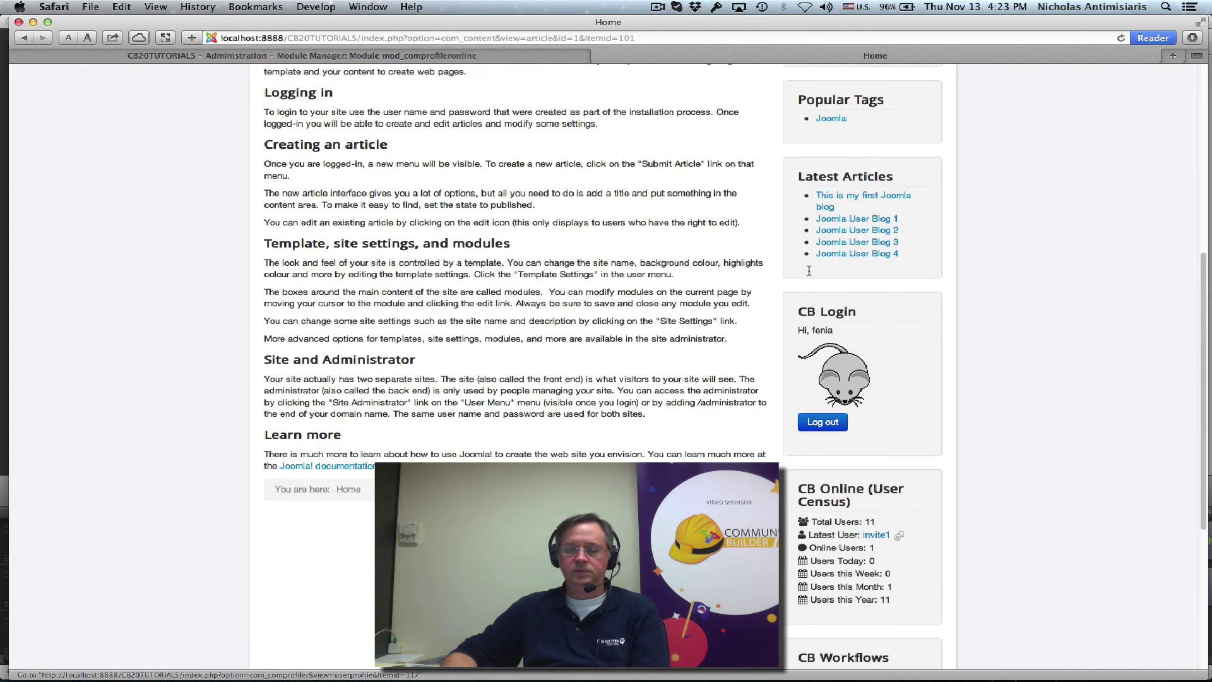
pyautogui.click(387, 55)
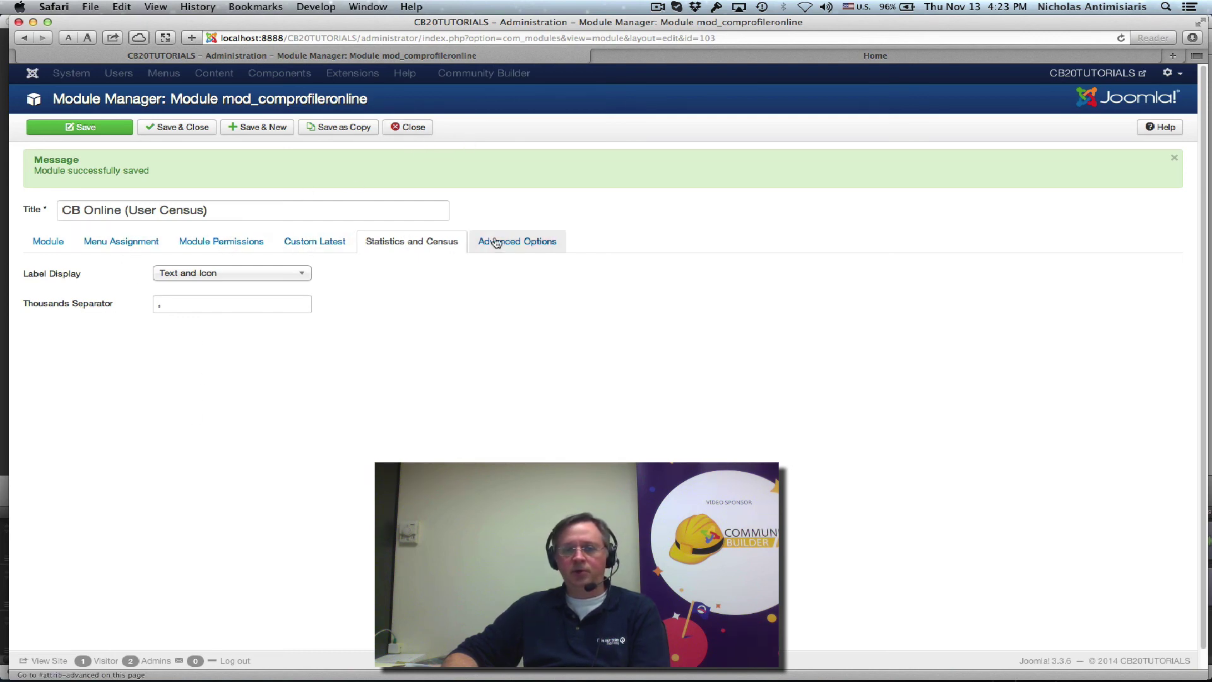
# Review the Advanced Options, Custom Latest, Permissions and Menu Assignment tabs, leaving Display Mode as User Census
pyautogui.click(516, 241)
pyautogui.click(327, 240)
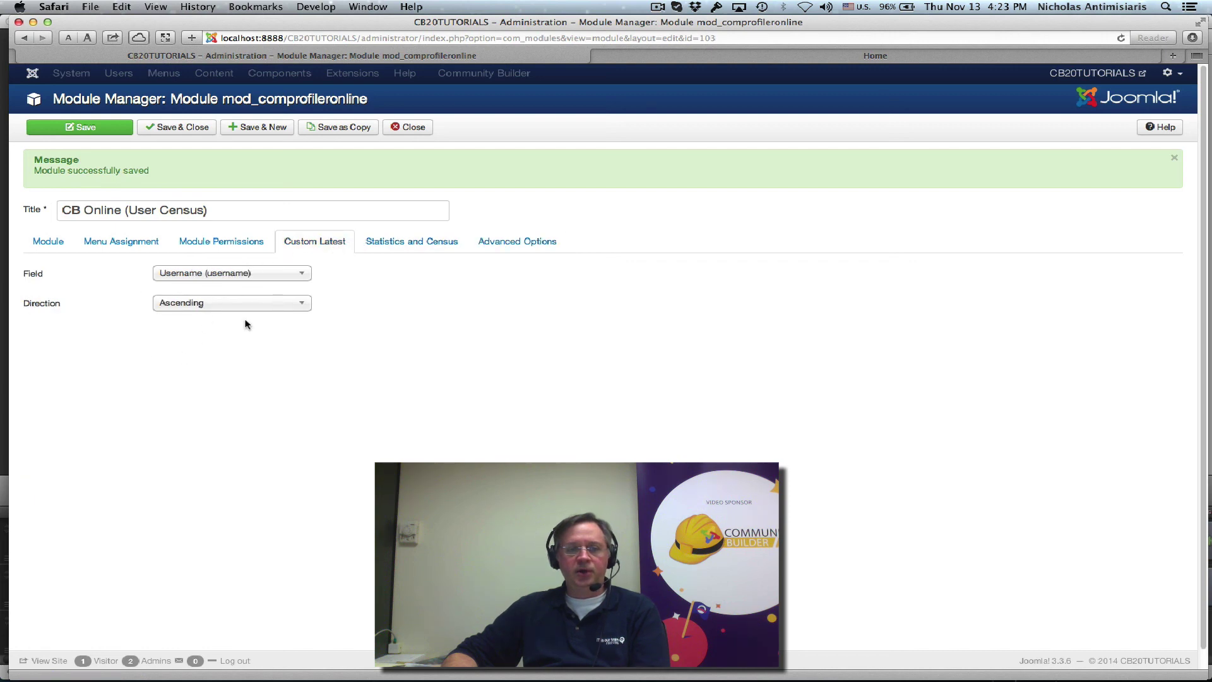
pyautogui.click(231, 244)
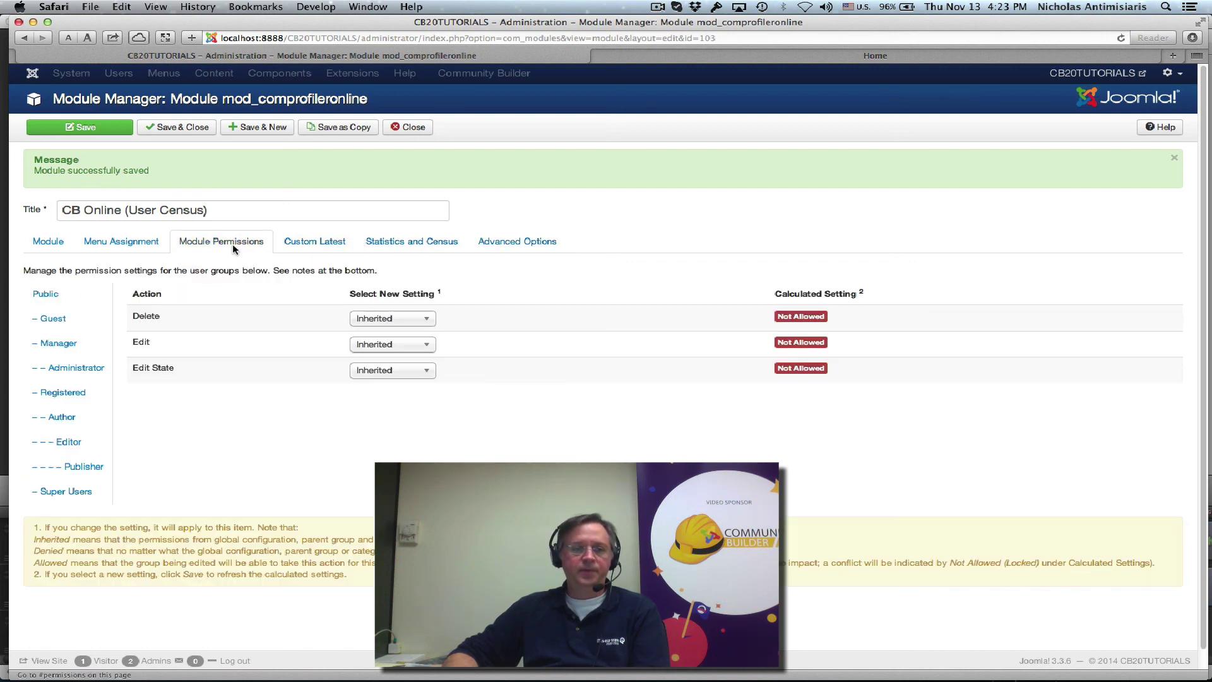
pyautogui.click(136, 247)
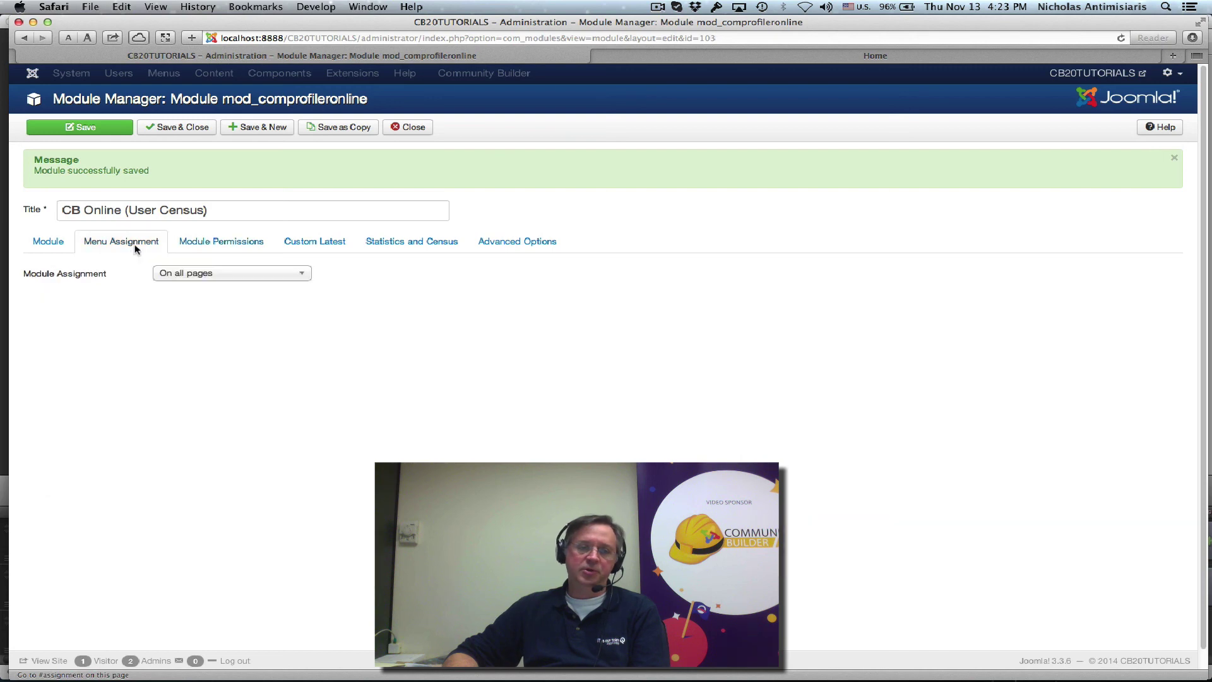
pyautogui.click(48, 246)
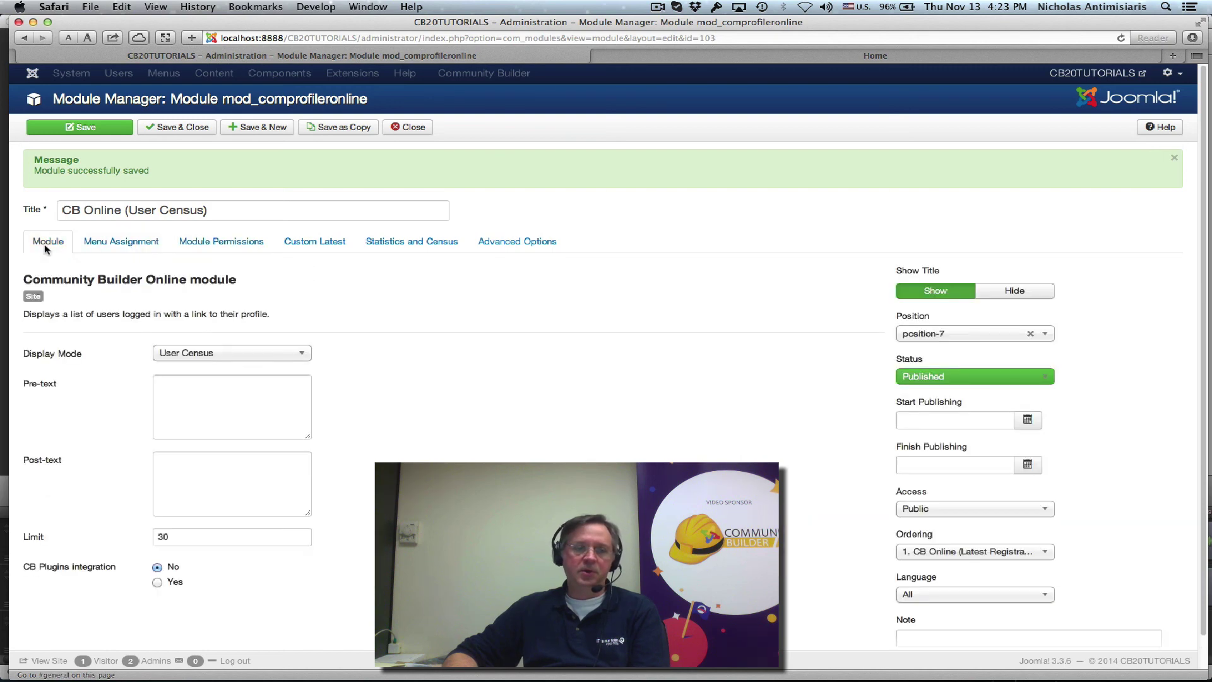
pyautogui.click(304, 355)
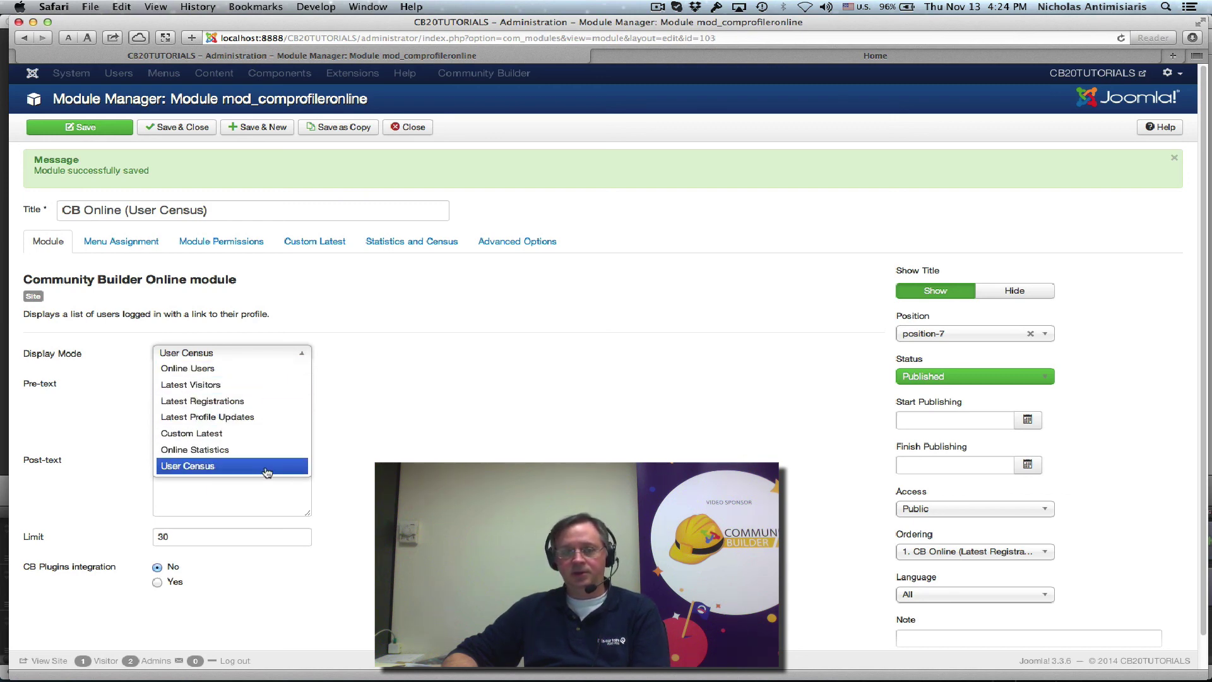
pyautogui.click(450, 378)
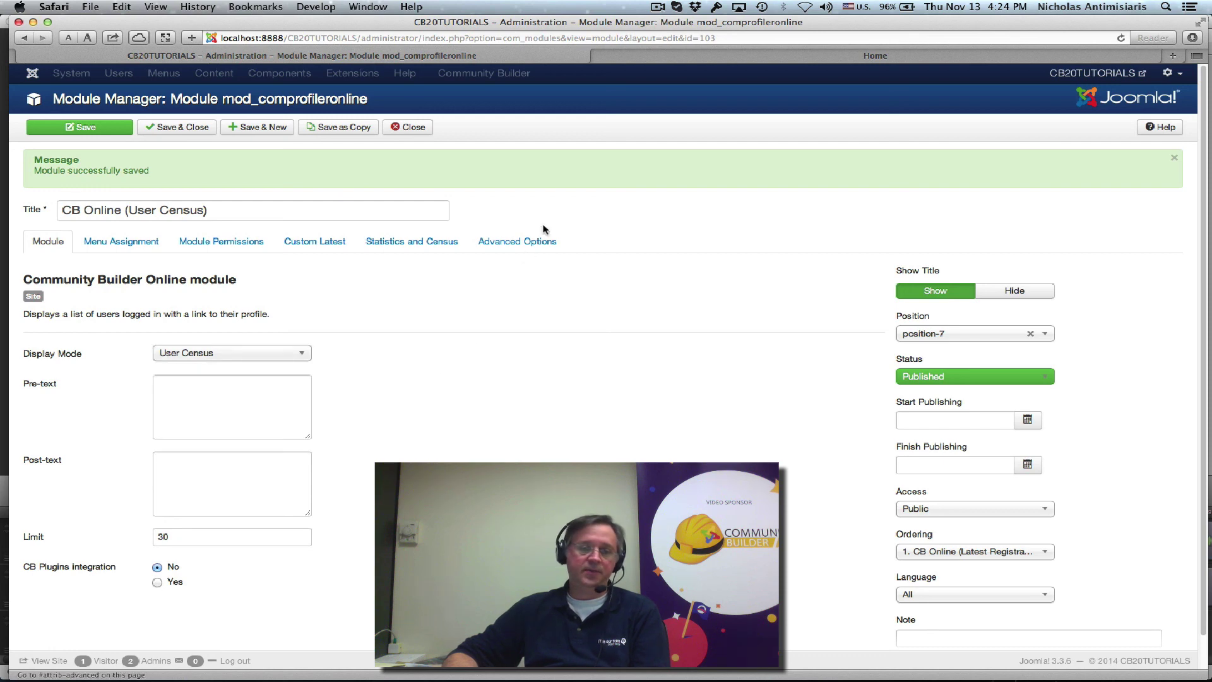